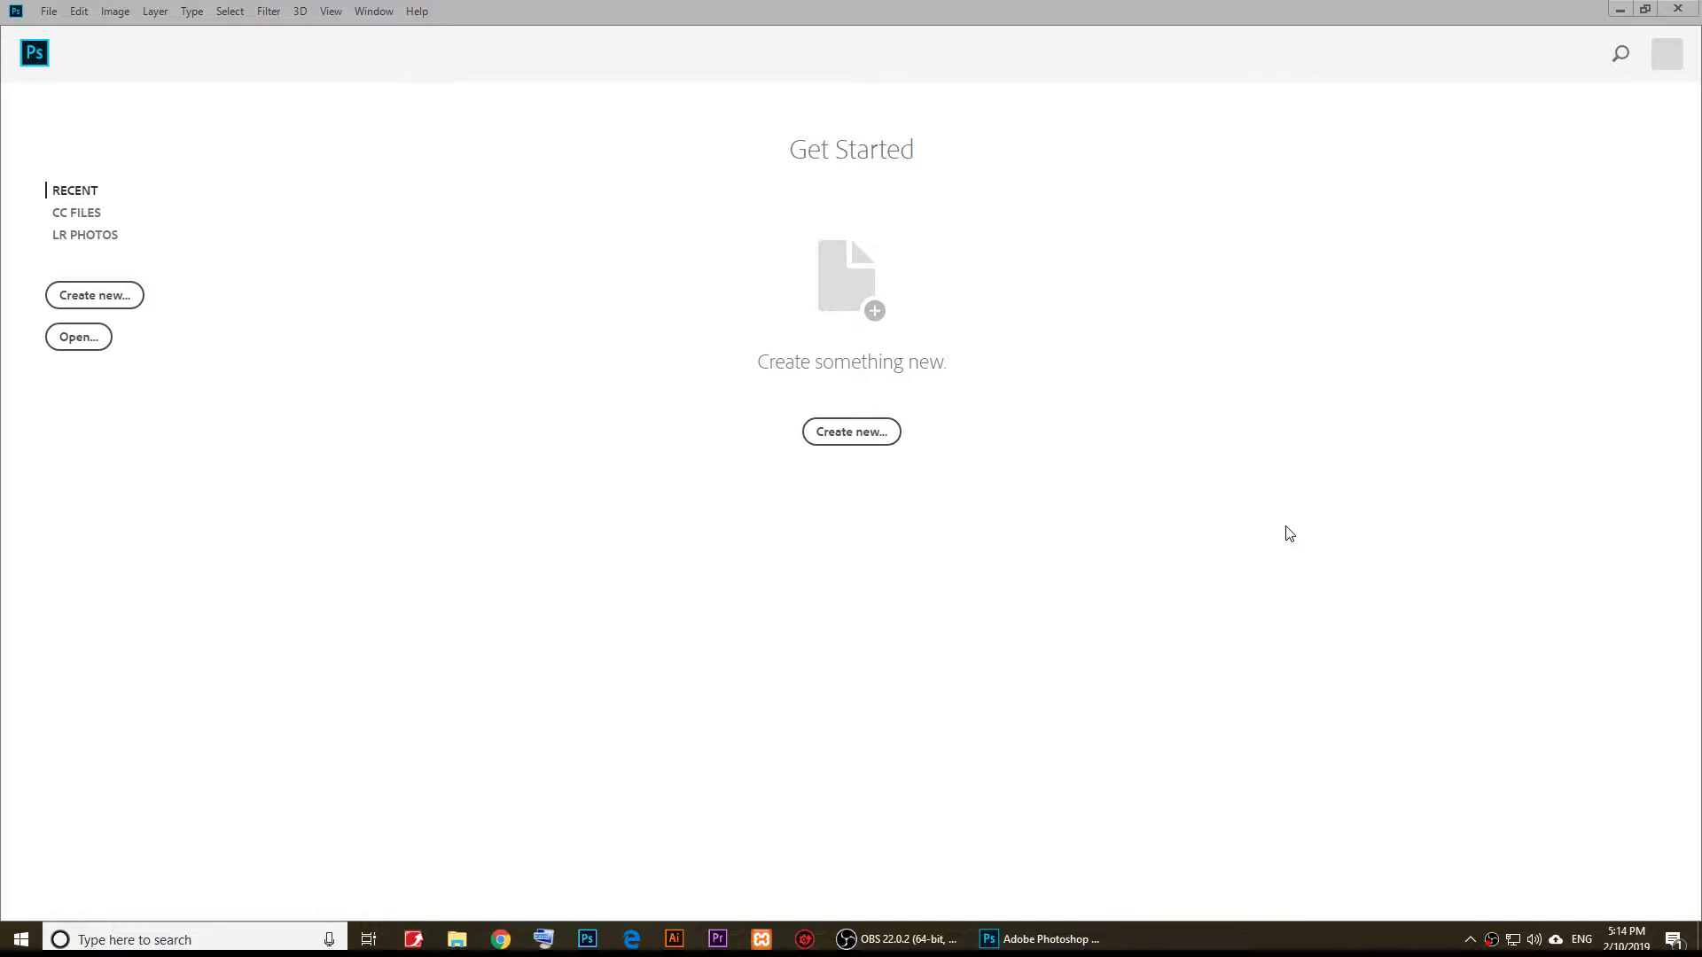
- Start a new 7 × 5 in, 300 ppi document and switch its Color Mode to CMYK Color
{"action": "left_click", "coordinate": [48, 13]}
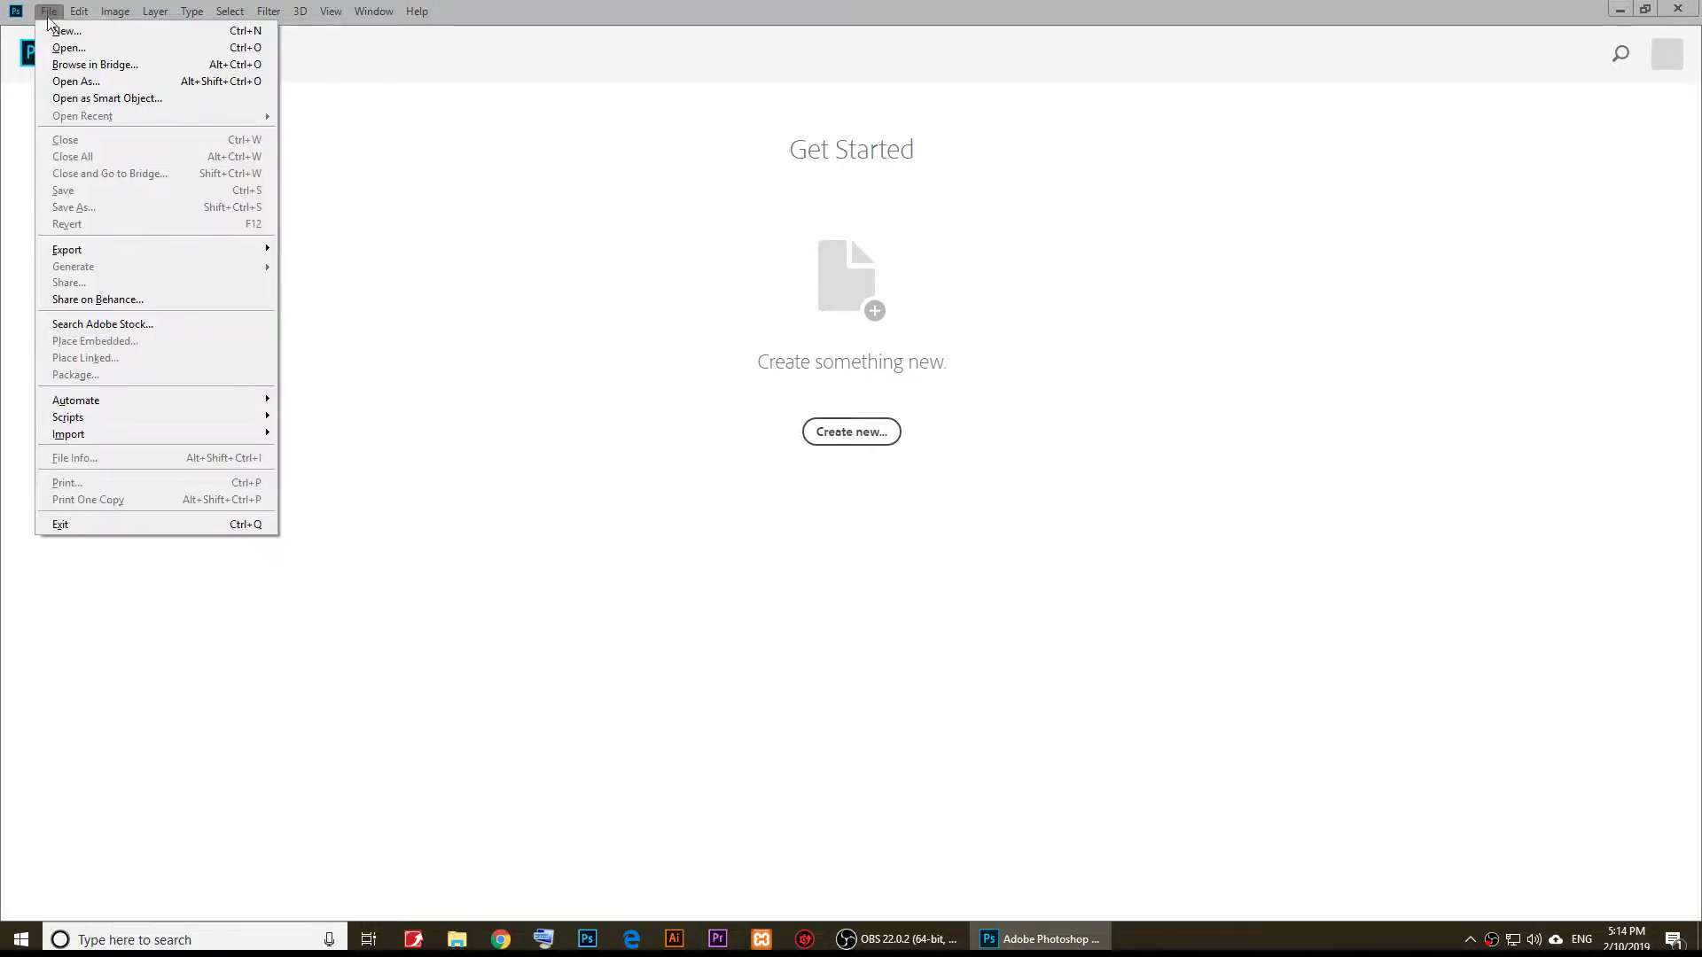
{"action": "left_click", "coordinate": [55, 32]}
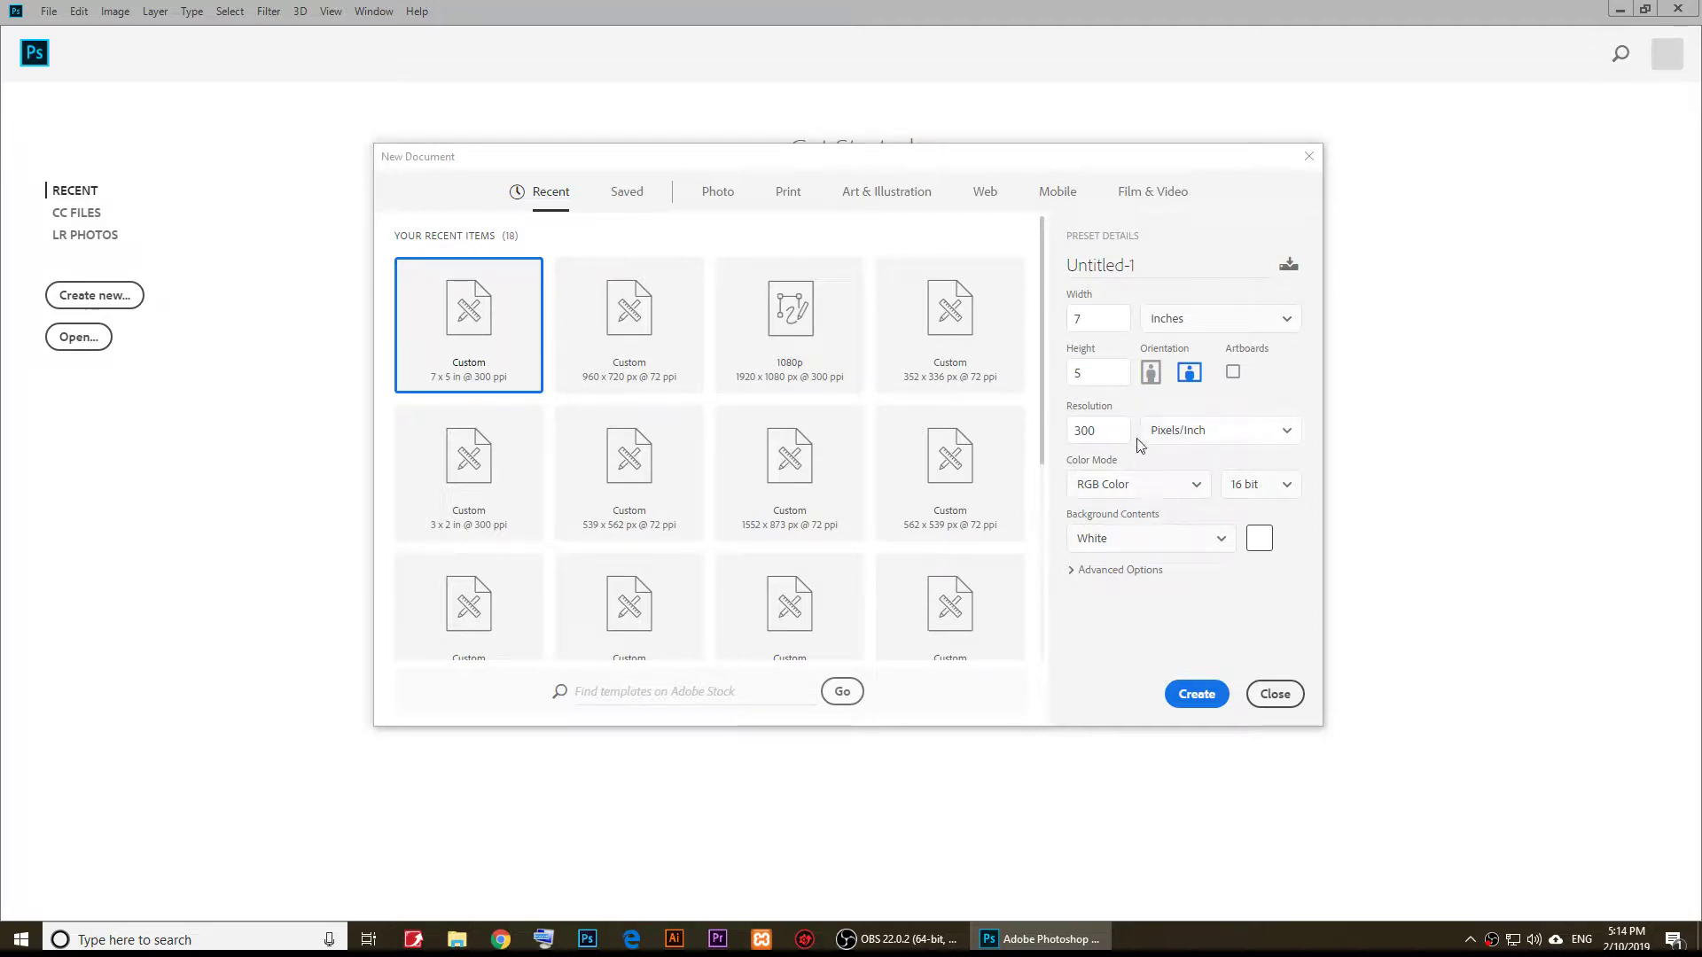
{"action": "left_click", "coordinate": [1097, 437]}
{"action": "left_click", "coordinate": [1187, 499]}
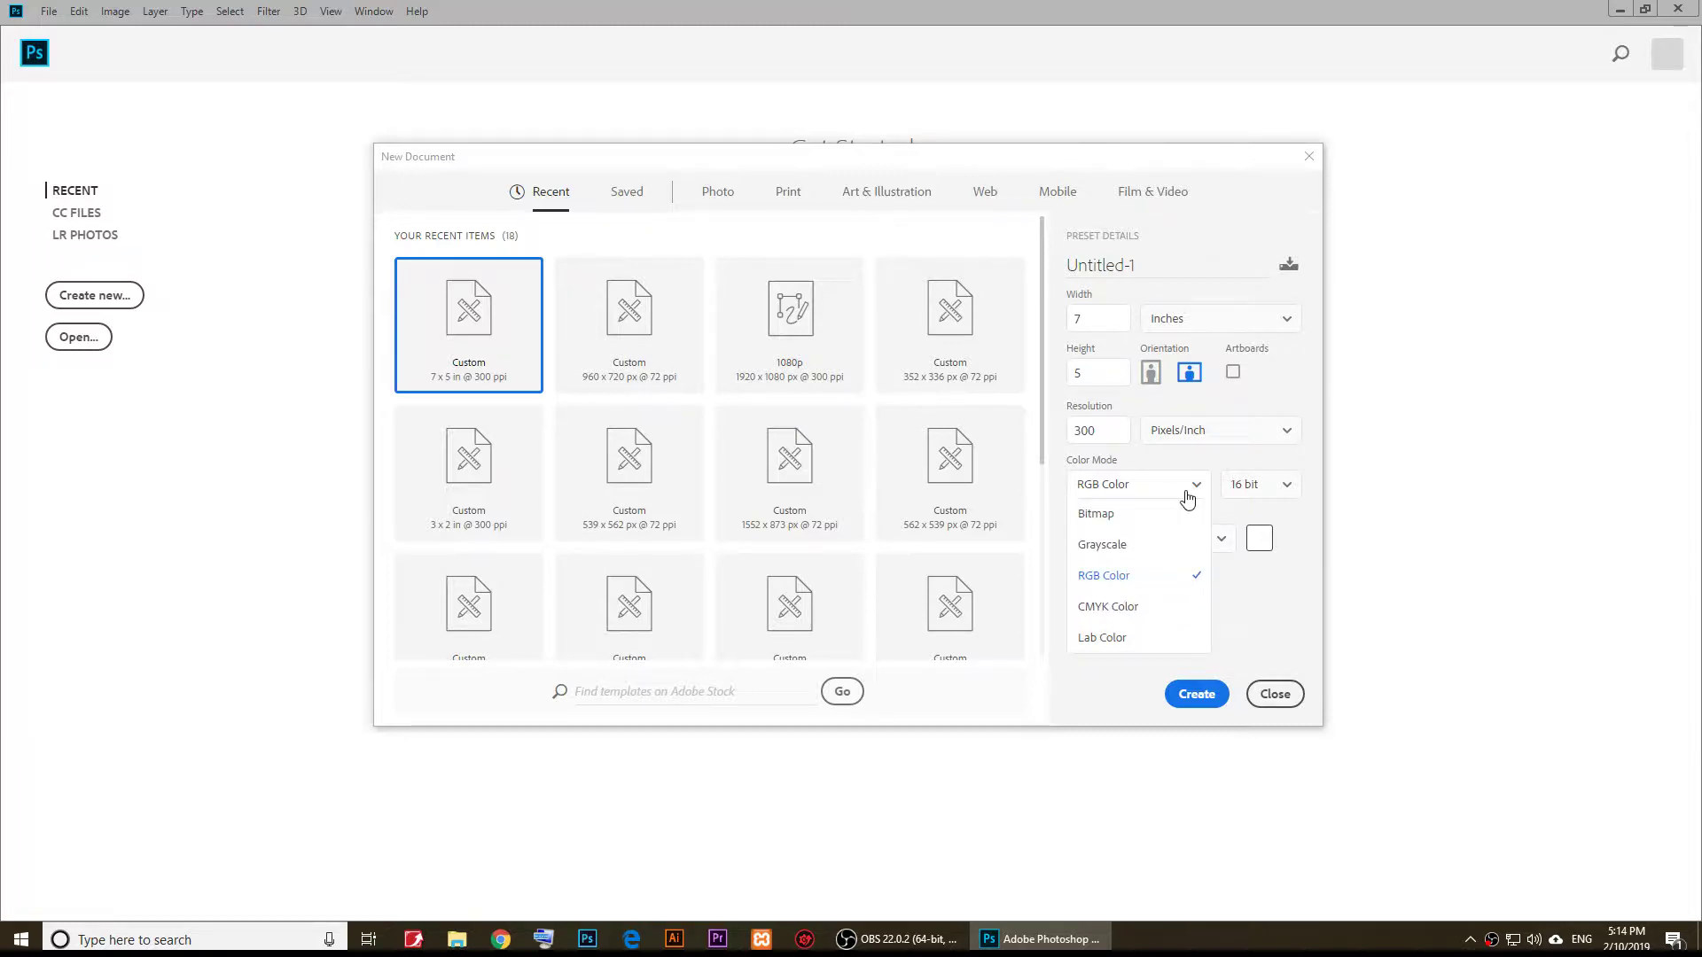
{"action": "left_click", "coordinate": [1109, 608]}
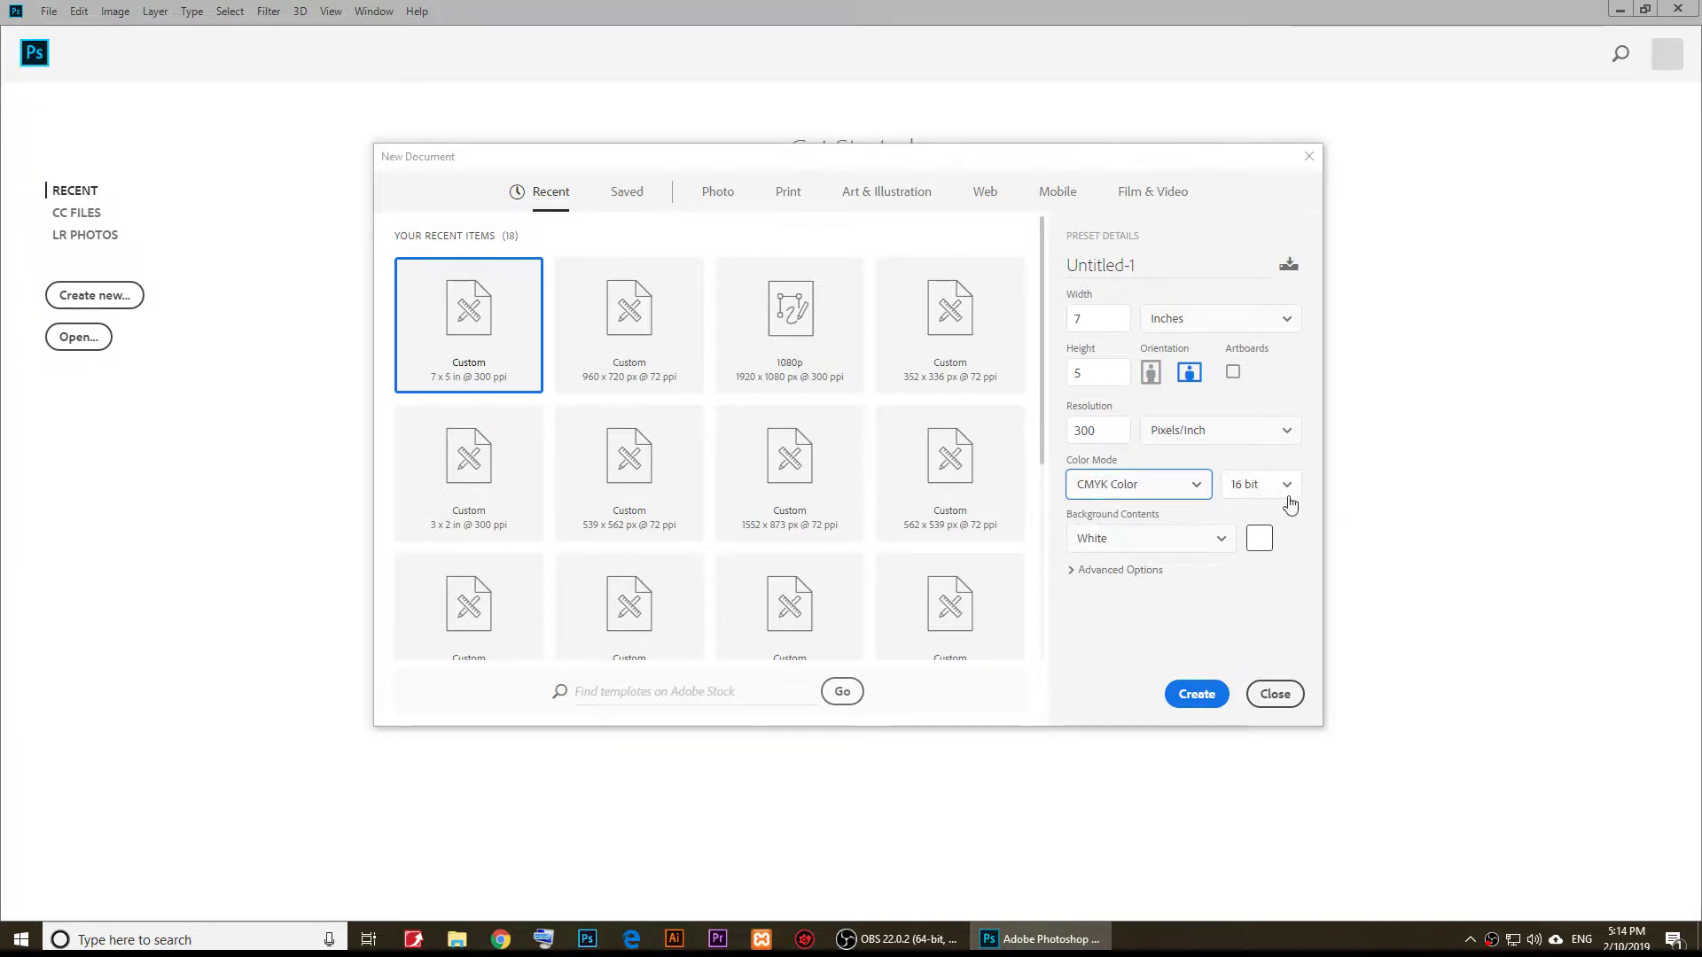
- Create the CMYK document and drag the floating Swatches panel to the left
{"action": "left_click", "coordinate": [1187, 702]}
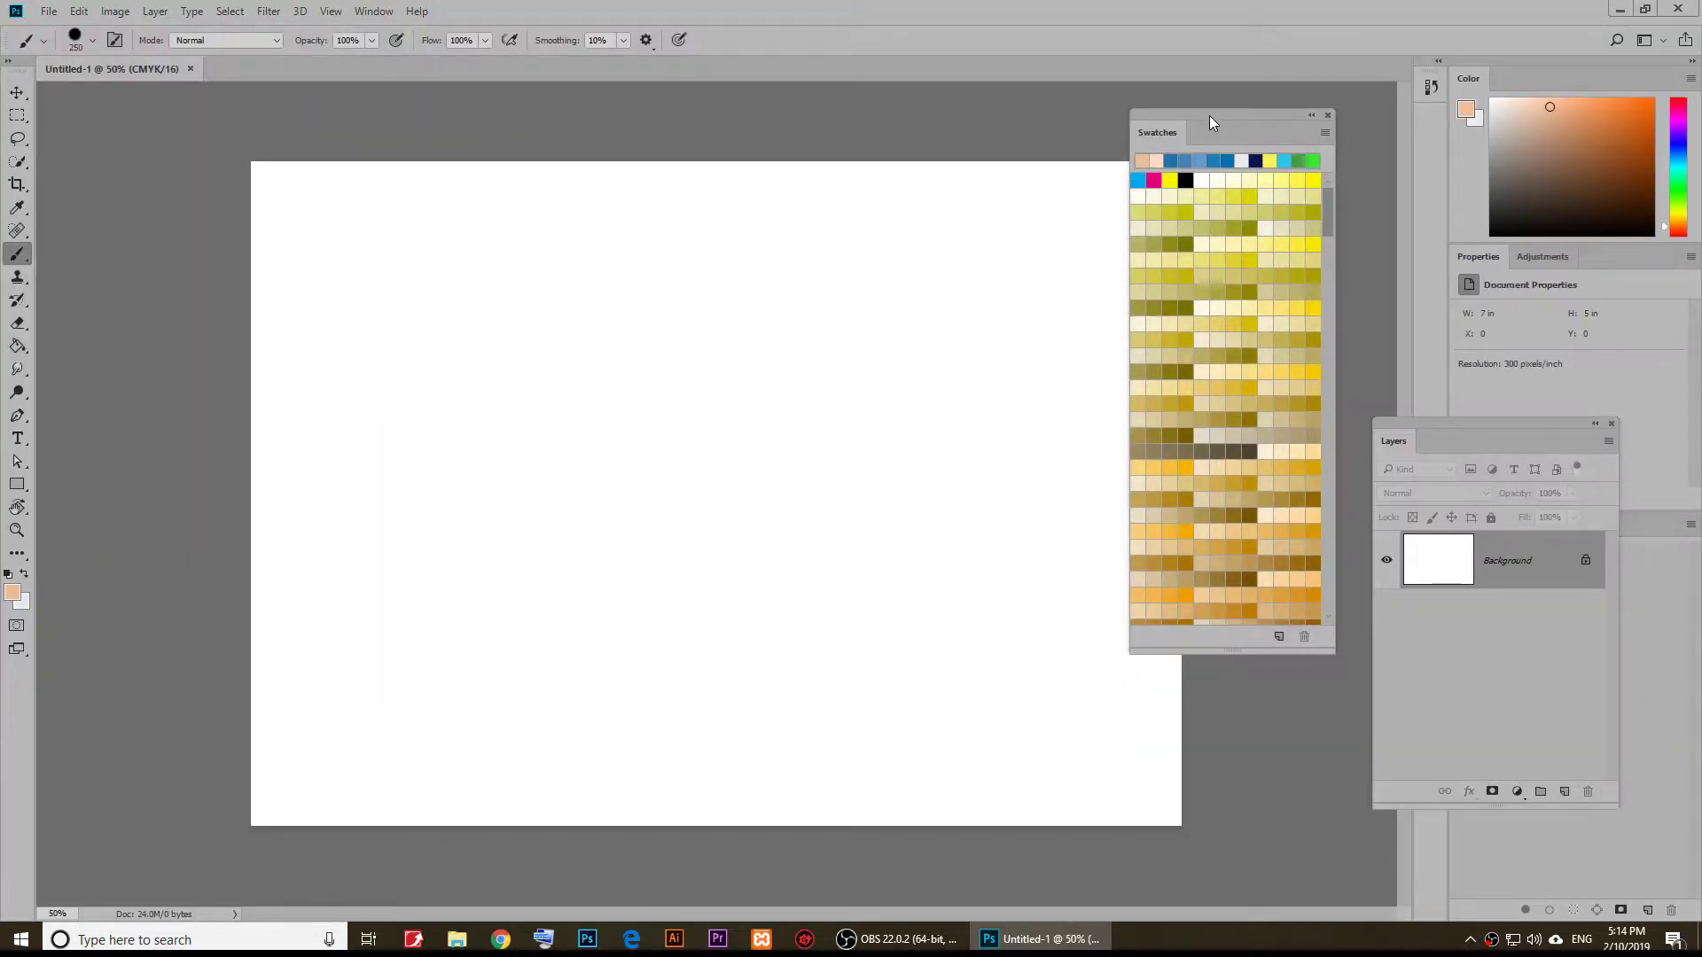
{"action": "left_click_drag", "start_coordinate": [1211, 116], "coordinate": [1021, 163]}
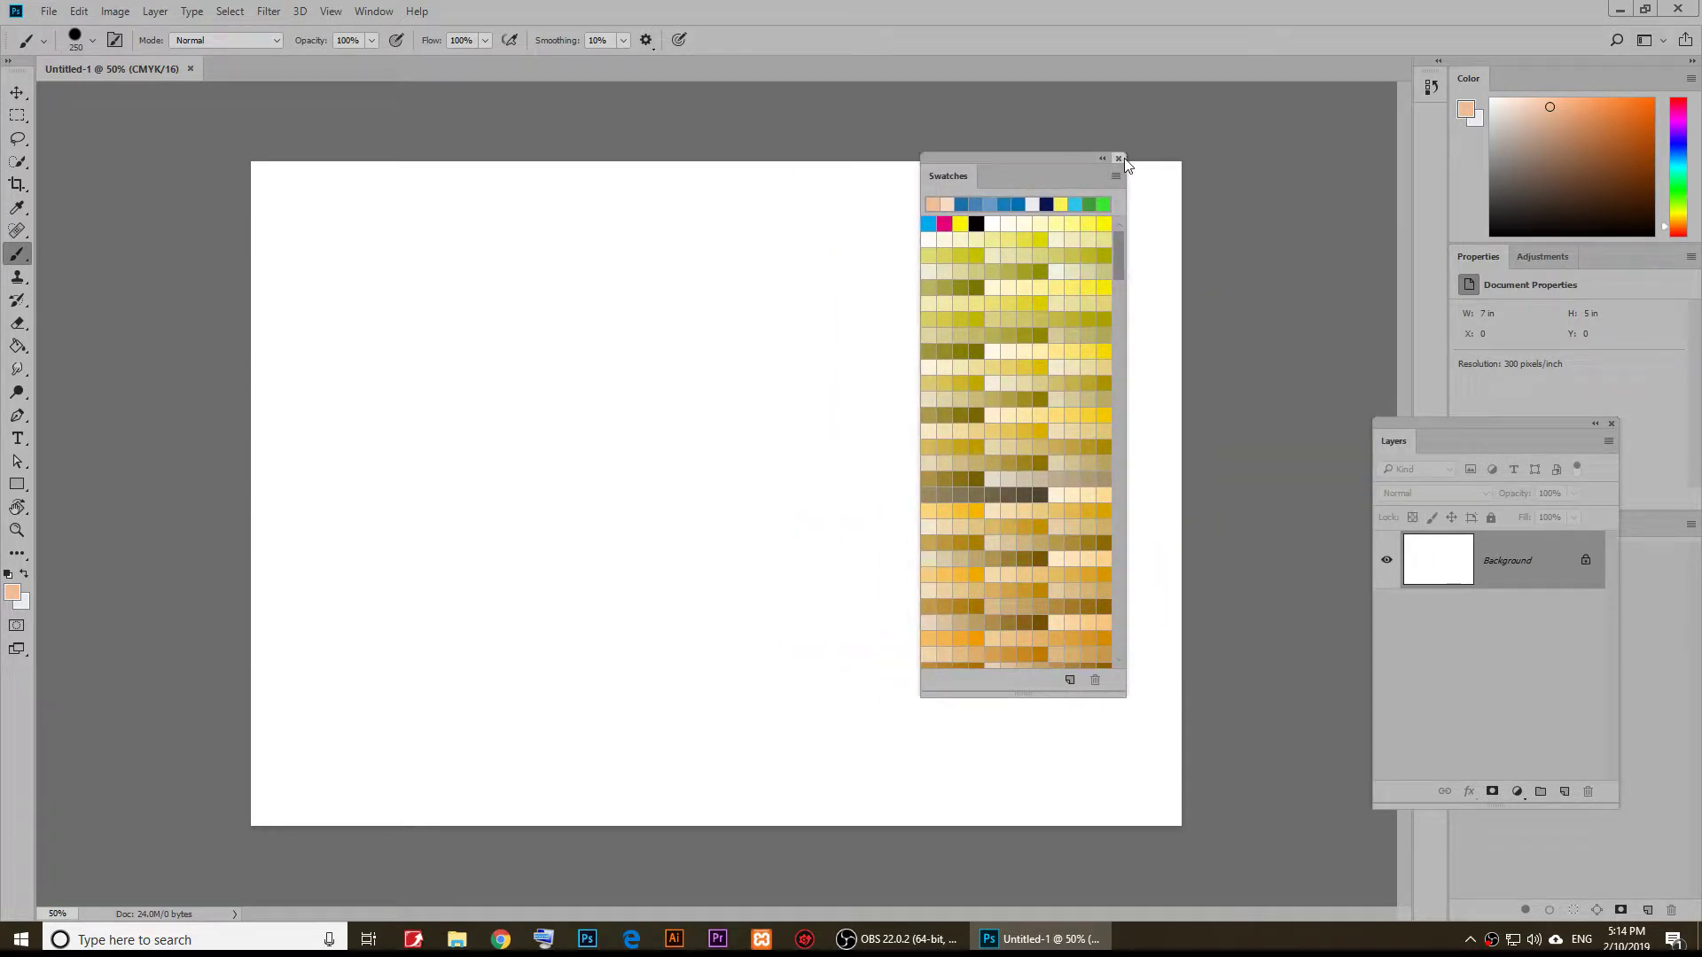
{"action": "left_click_drag", "start_coordinate": [1124, 158], "coordinate": [1096, 168]}
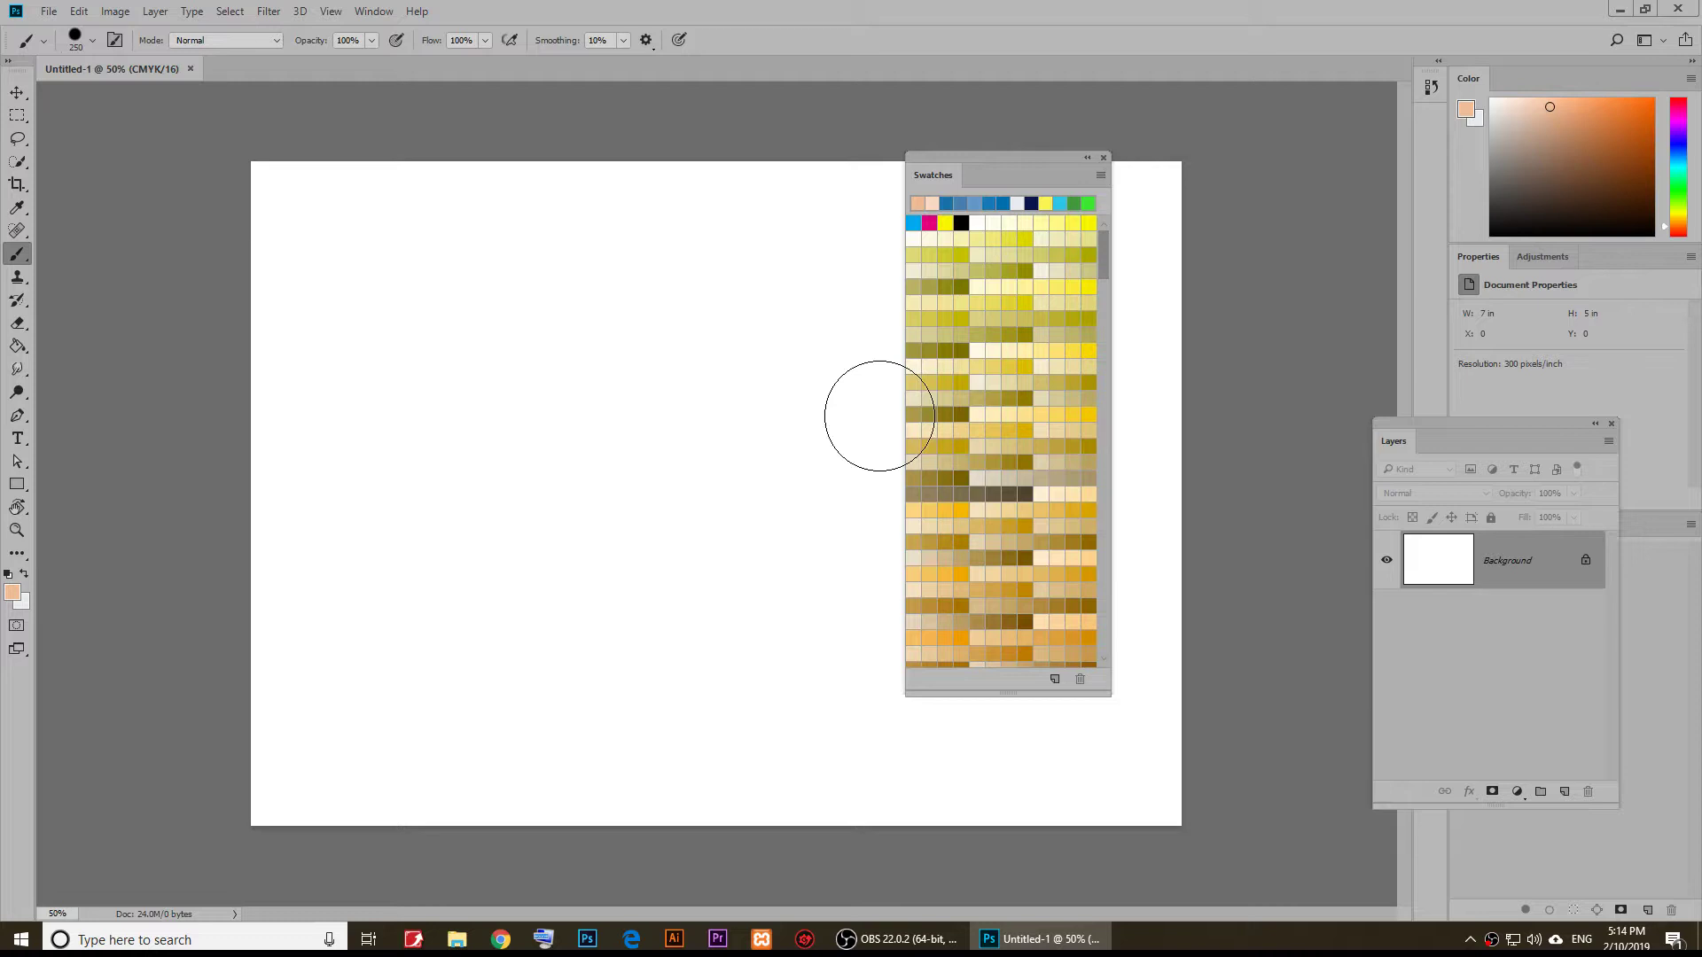
- Close the Swatches panel and reopen it from Window > Swatches
{"action": "left_click", "coordinate": [1104, 157]}
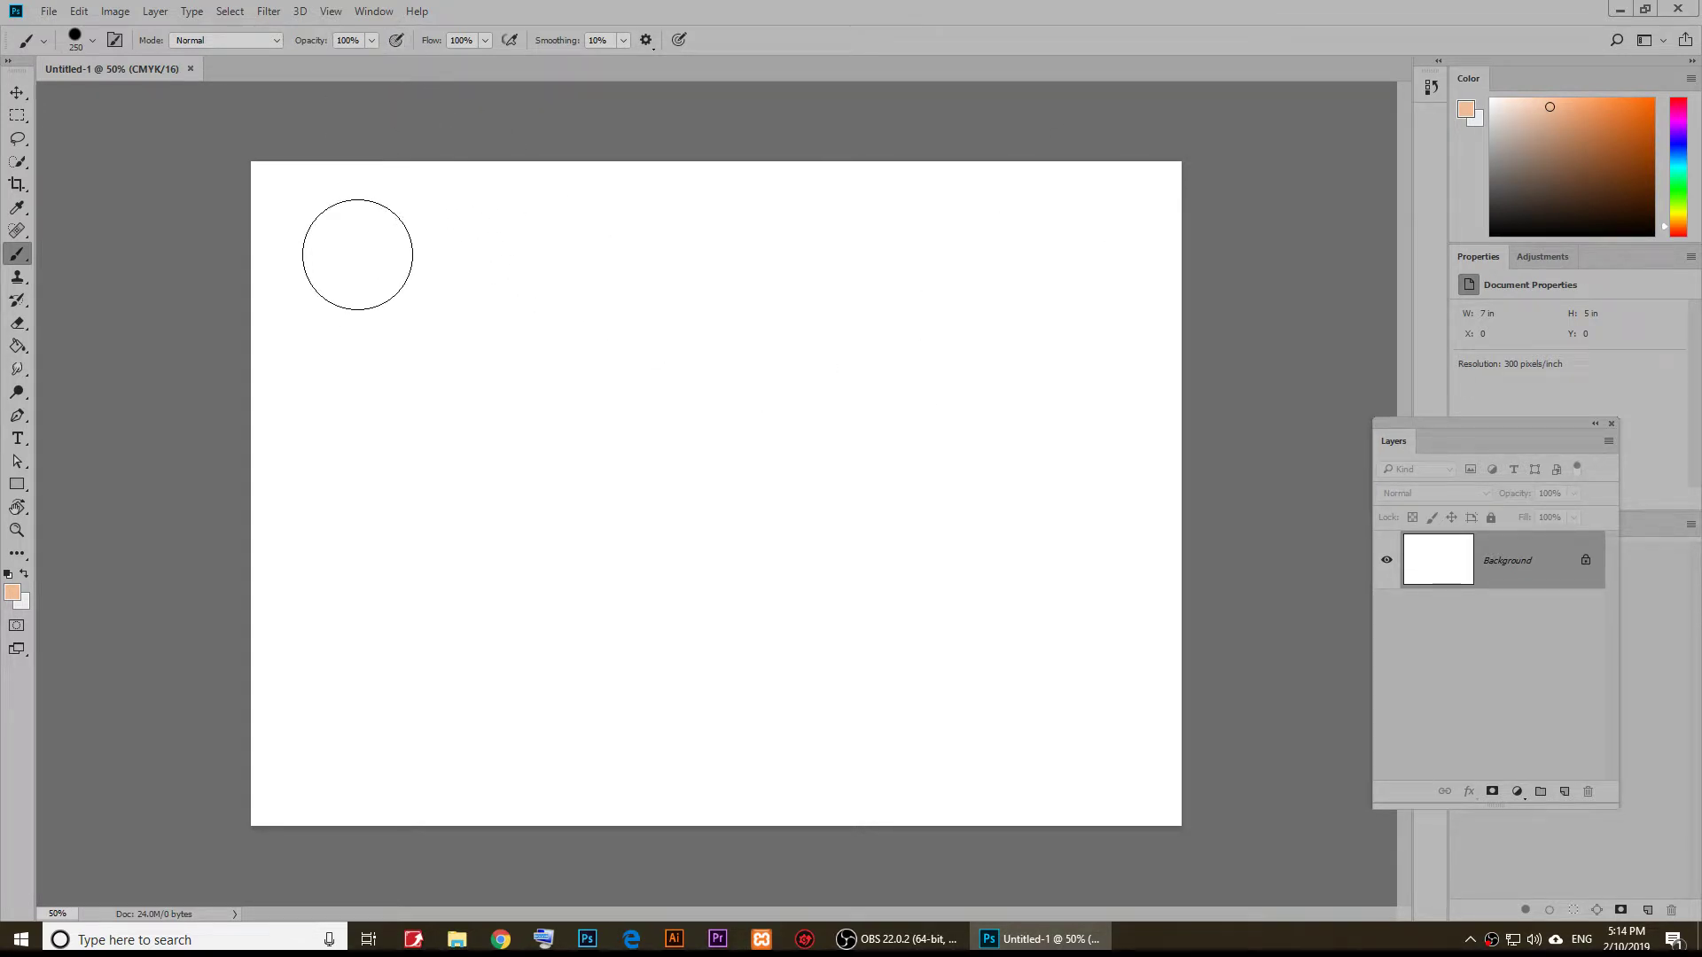
{"action": "left_click", "coordinate": [373, 12]}
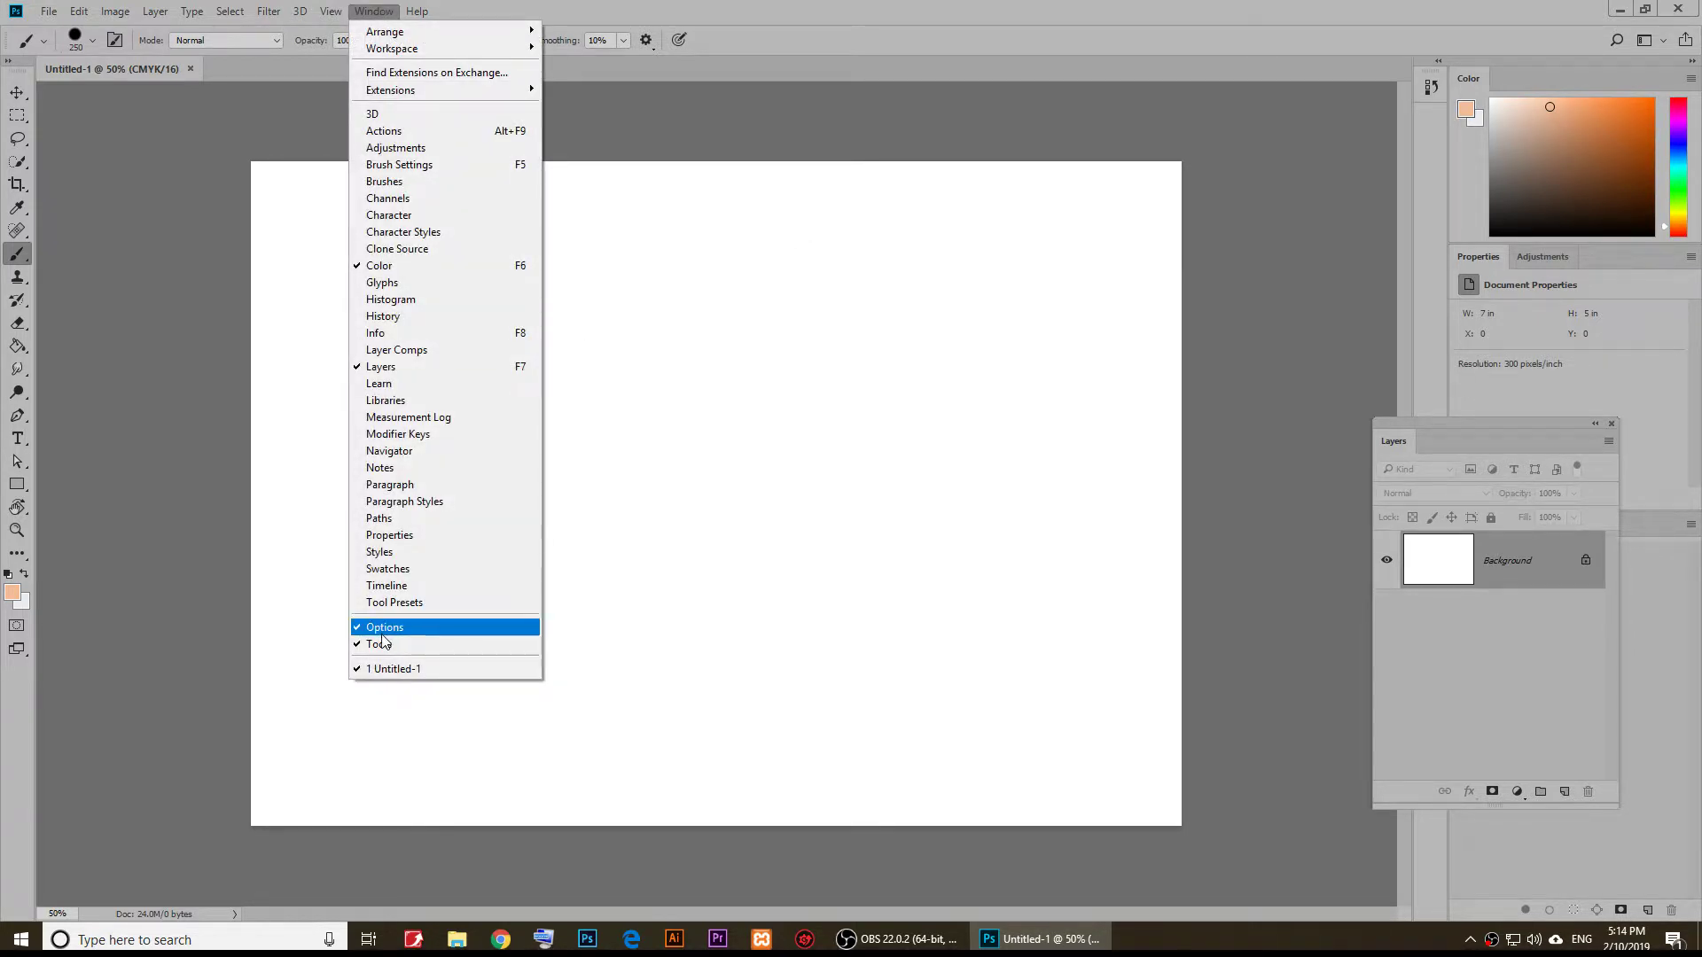
{"action": "left_click", "coordinate": [412, 571]}
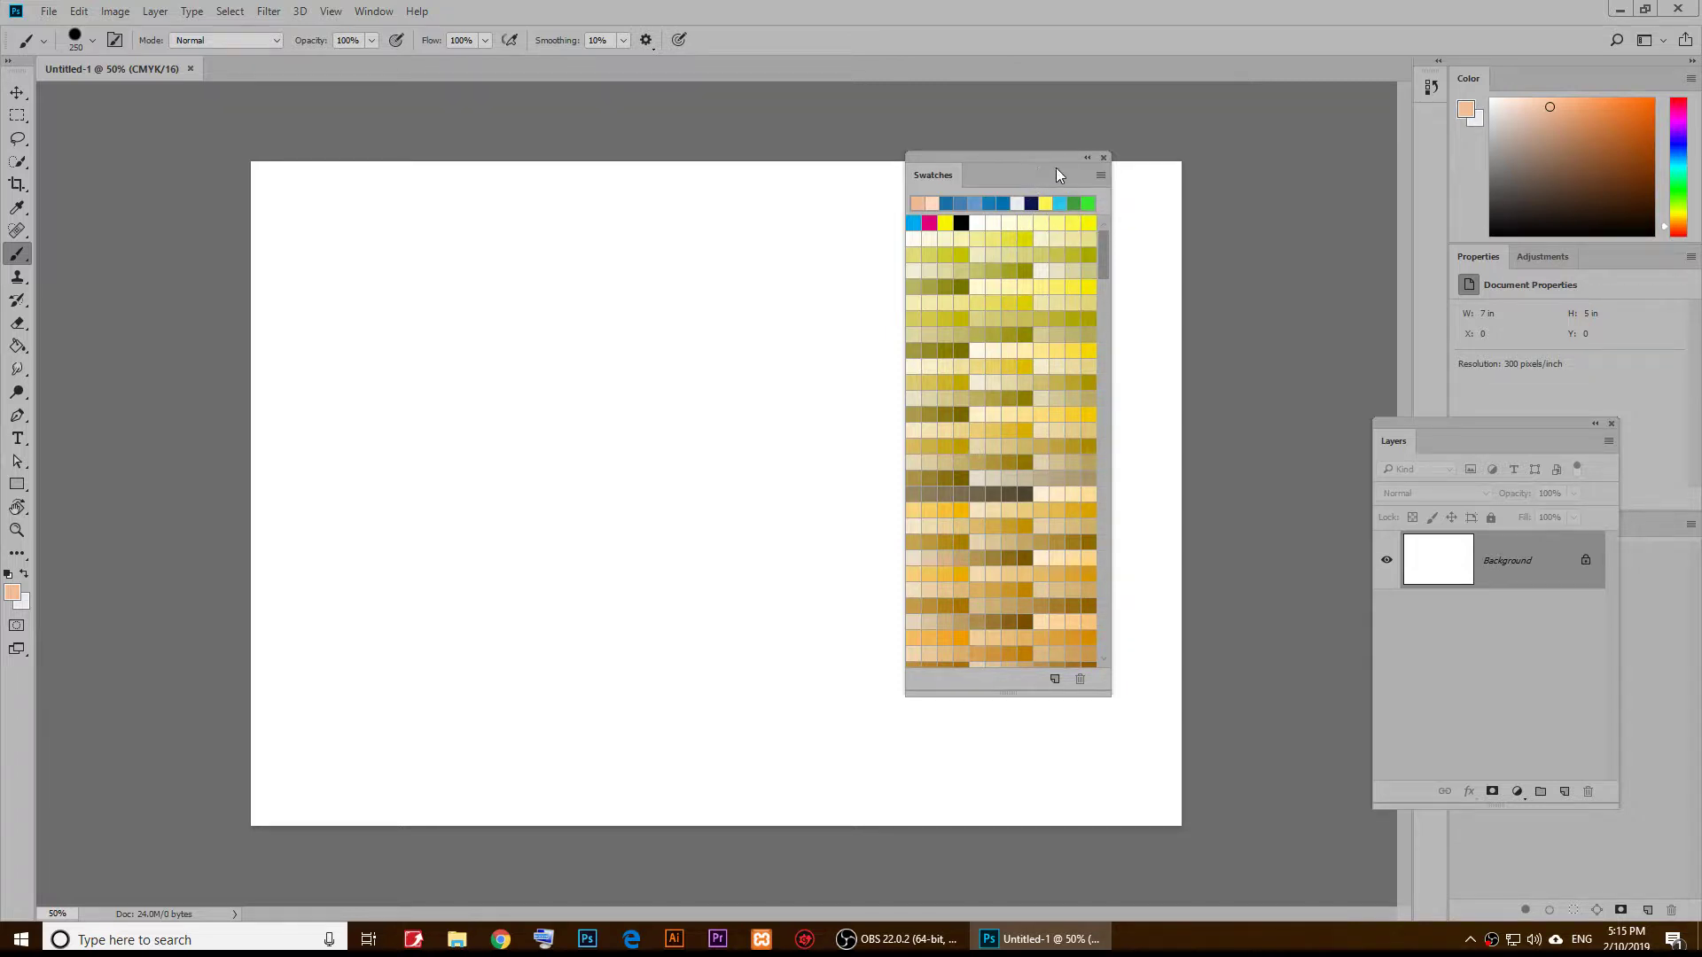
- Load PANTONE+ CMYK Coated from the Swatches panel menu and confirm replacing the current swatches
{"action": "left_click", "coordinate": [1102, 176]}
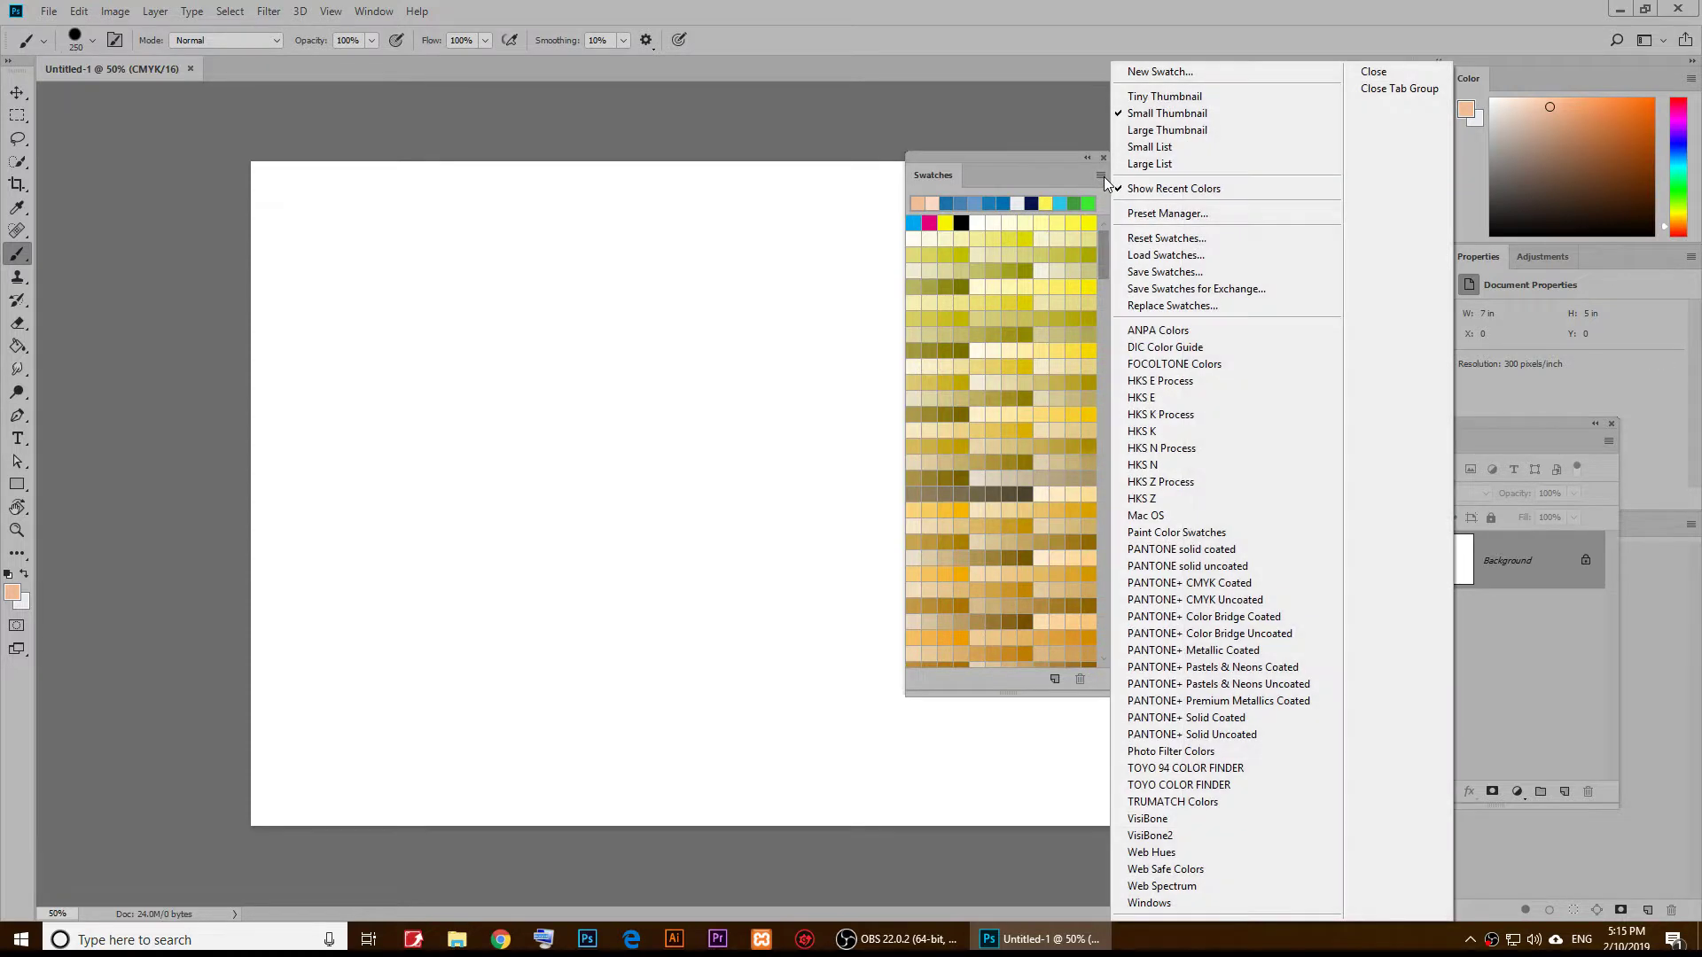
{"action": "left_click", "coordinate": [1245, 584]}
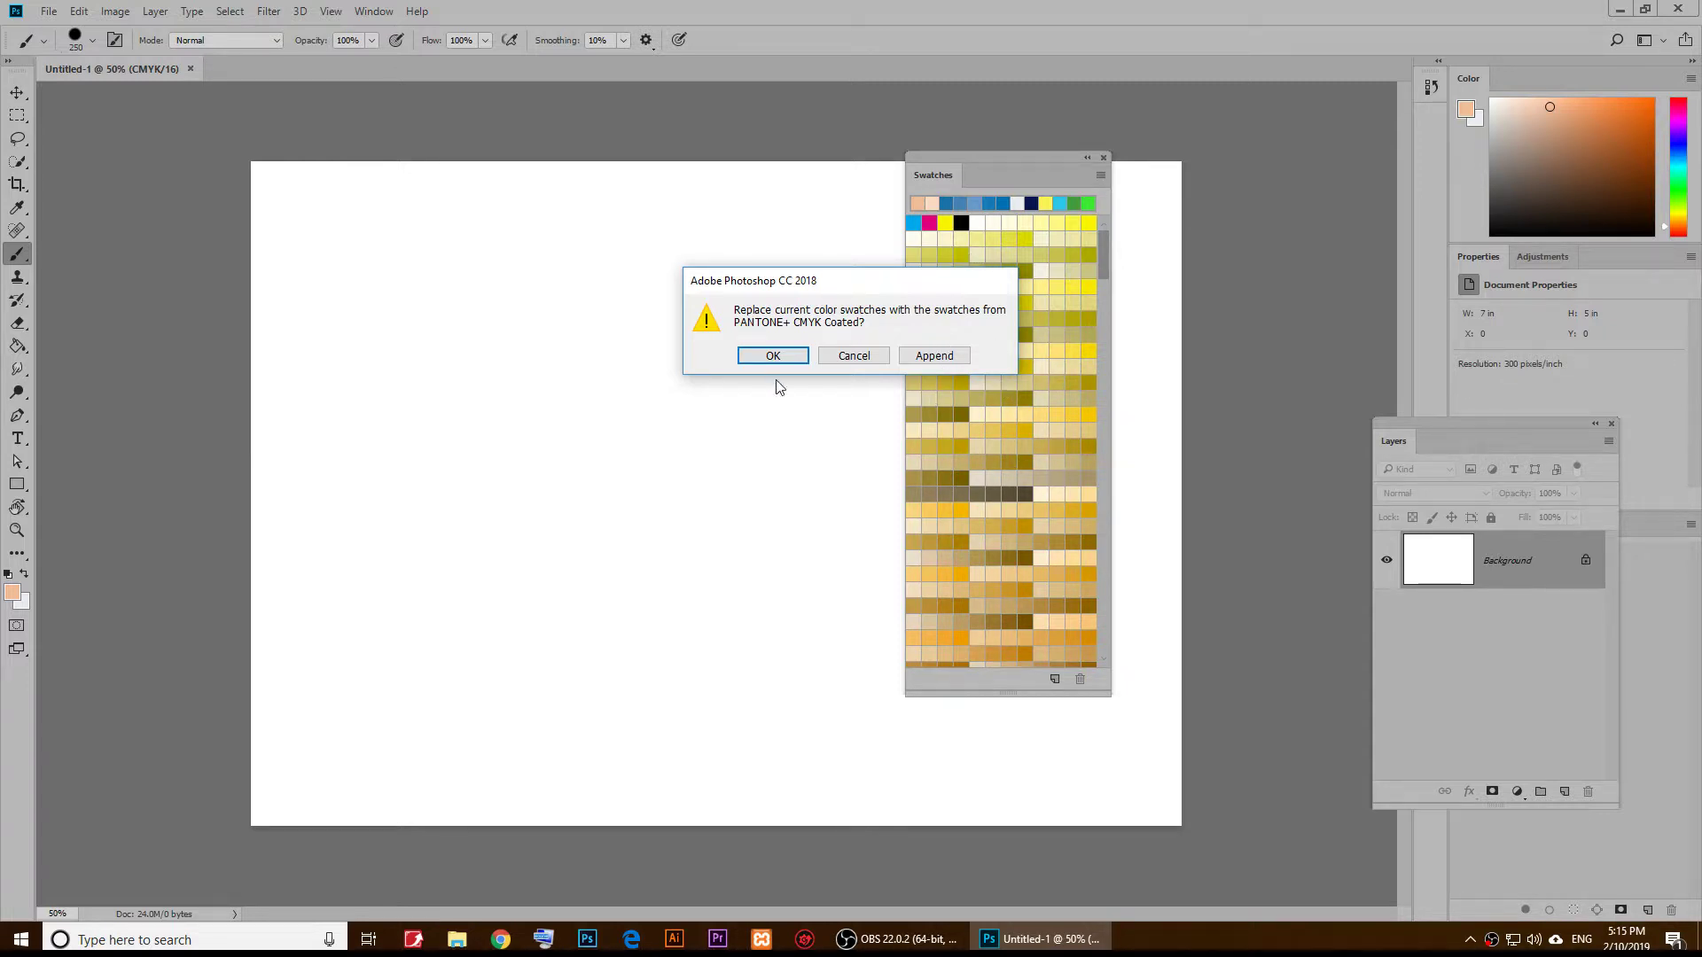
{"action": "left_click", "coordinate": [773, 356]}
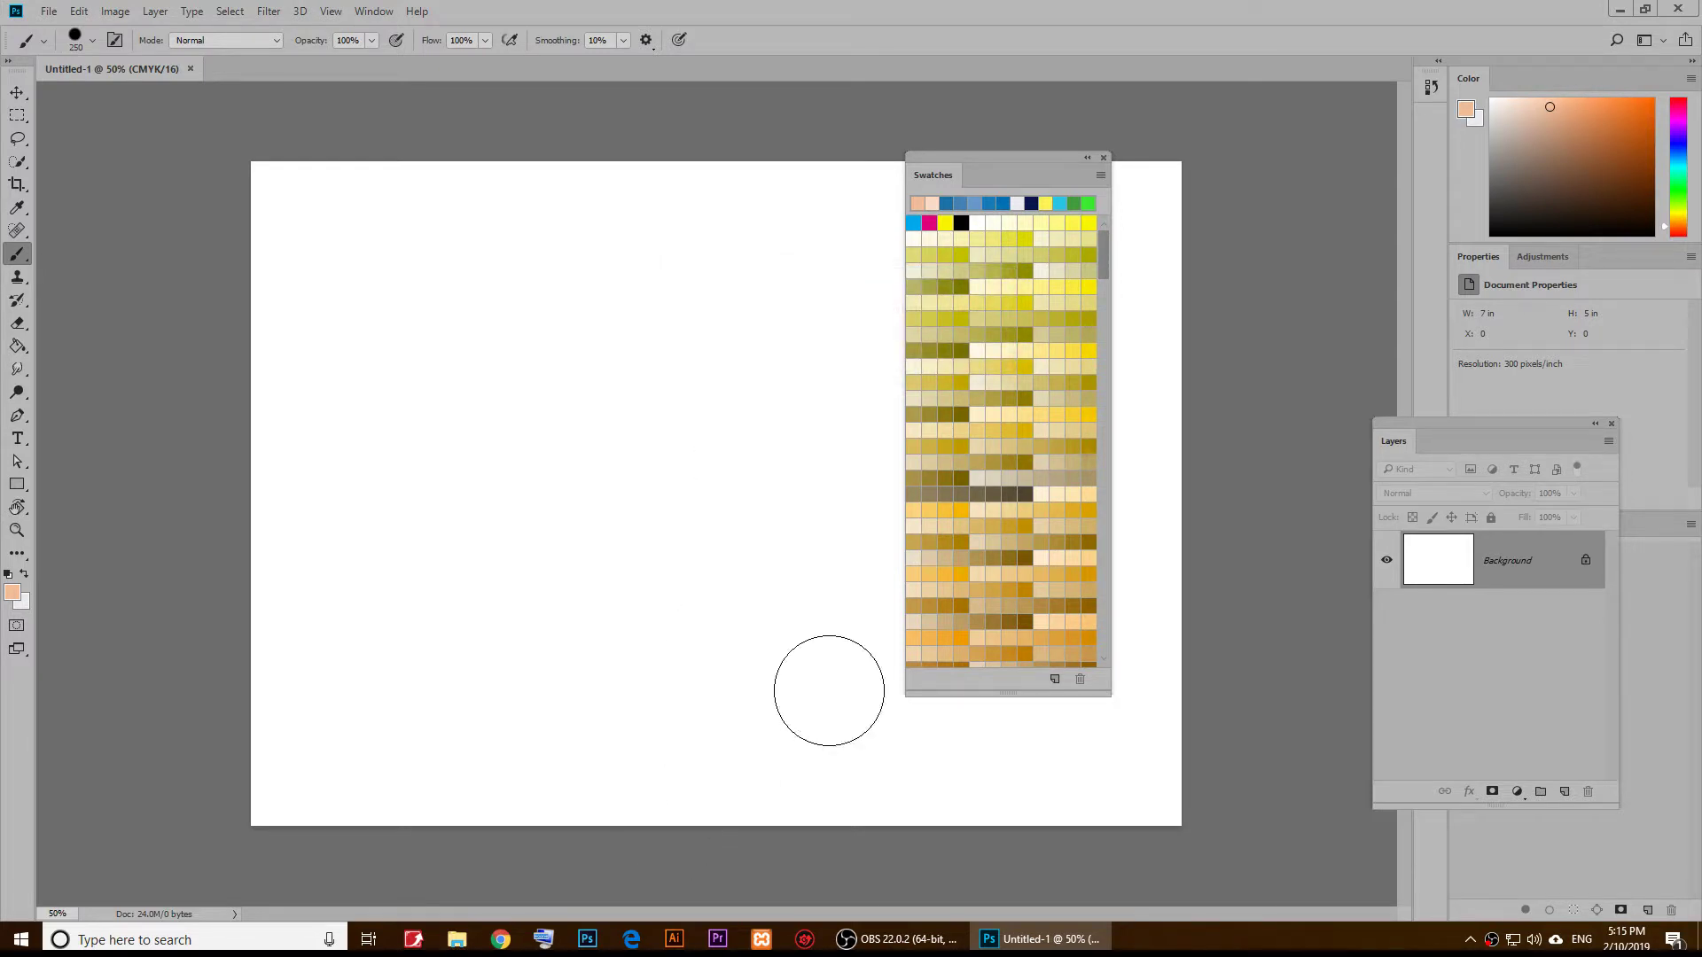
- Scroll the swatches down to the blue Pantone colours and move the panel up and right
{"action": "scroll", "coordinate": [1037, 456], "scroll_direction": "down", "scroll_amount": 5}
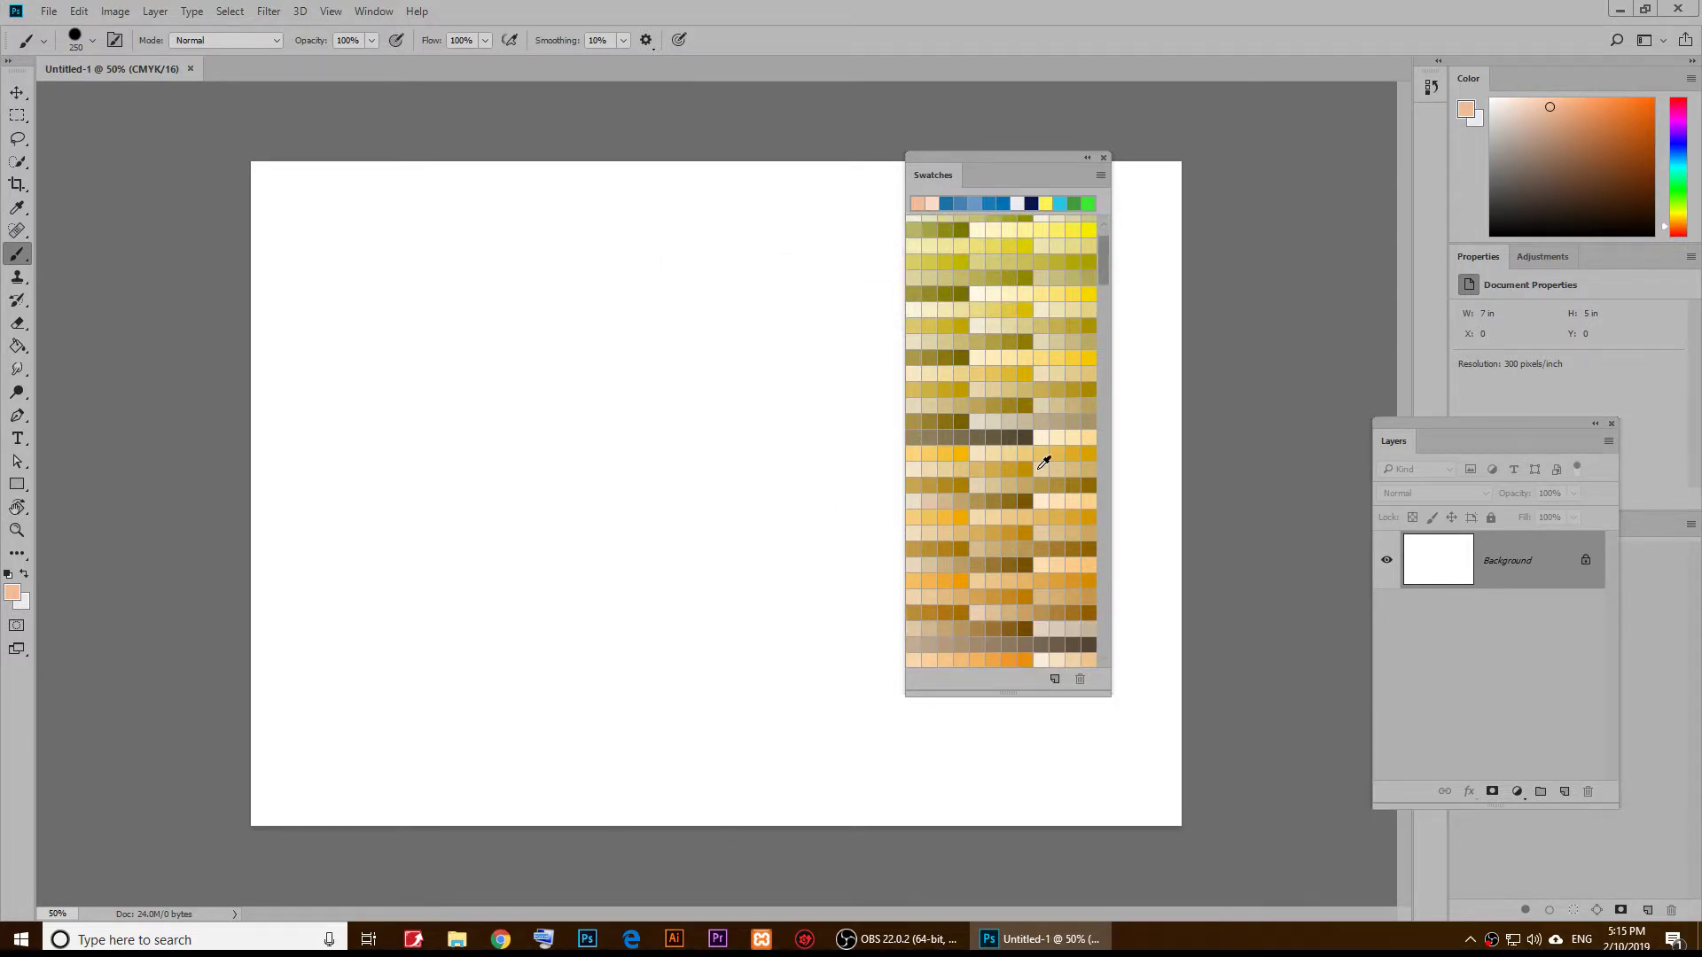
{"action": "left_click_drag", "start_coordinate": [1108, 280], "coordinate": [1099, 531]}
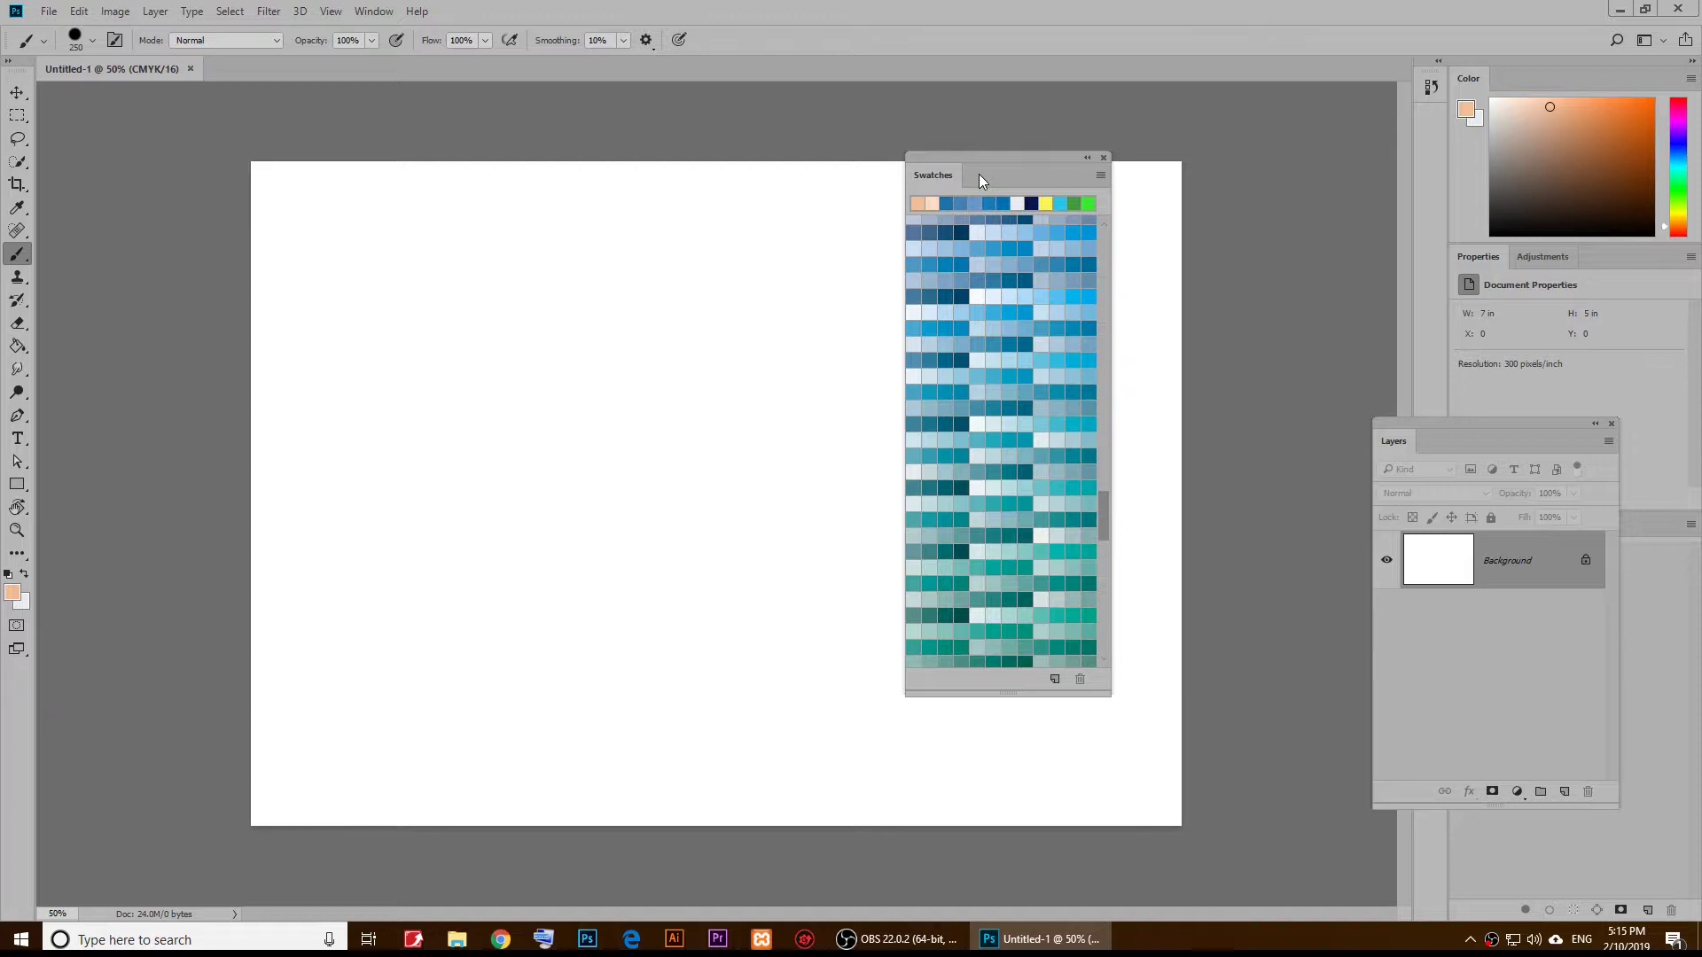
{"action": "left_click_drag", "start_coordinate": [979, 176], "coordinate": [1029, 162]}
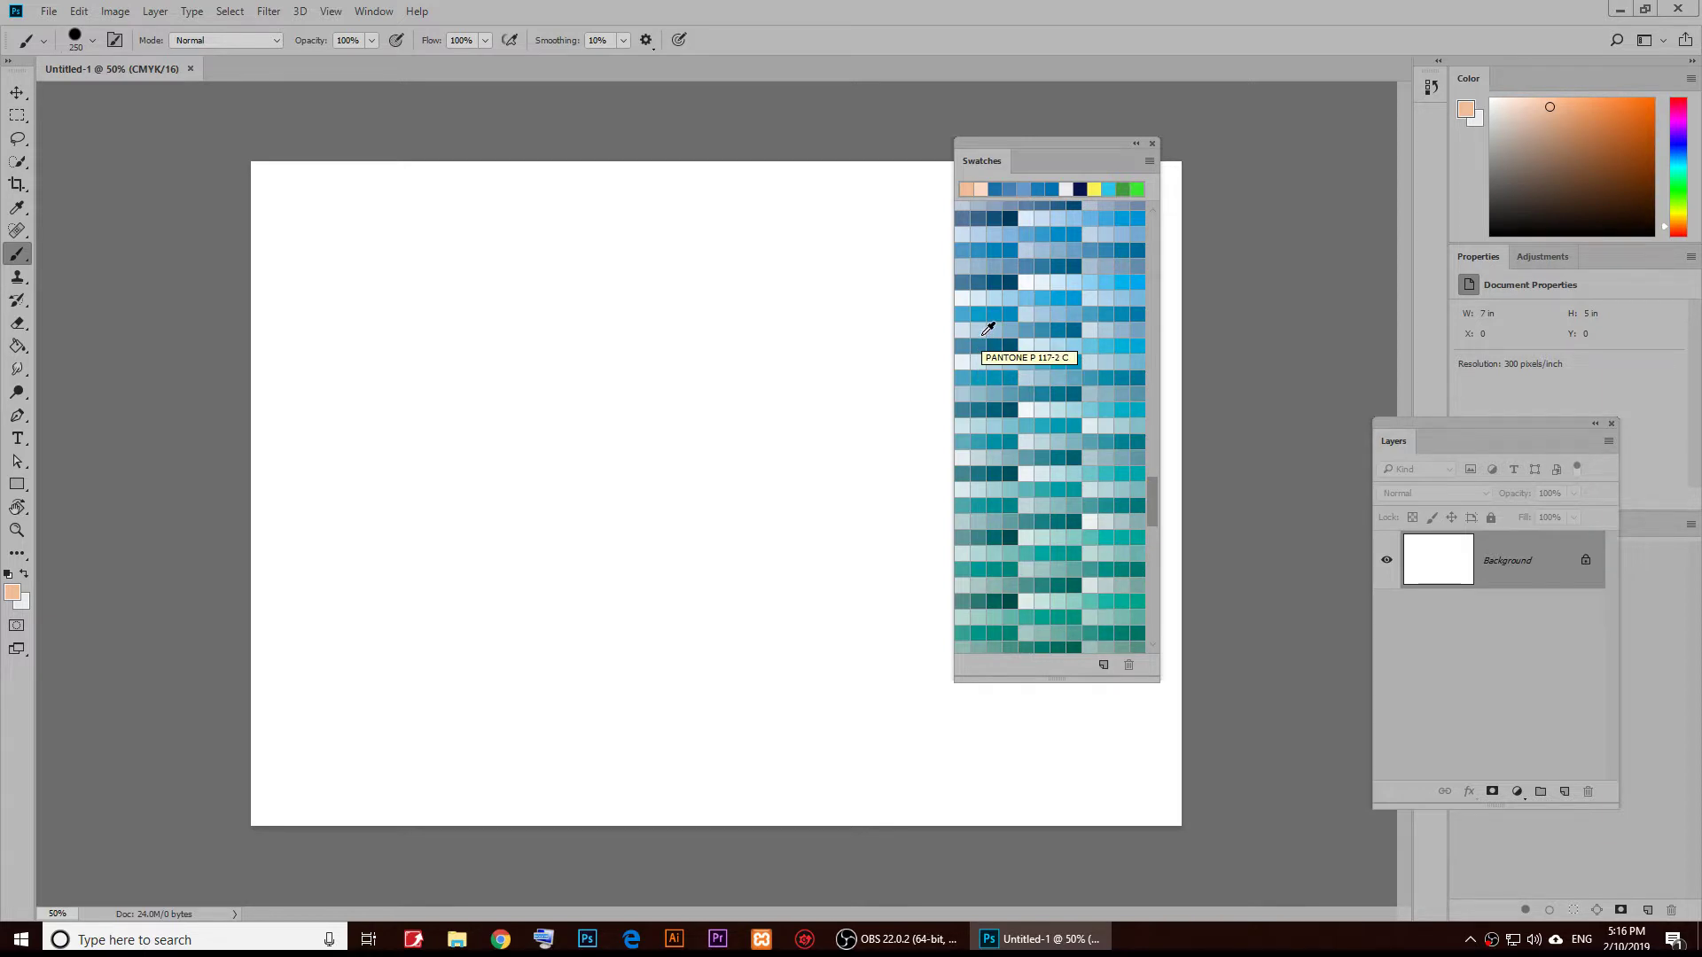
- Draw three side-by-side square selections near the top-left of the canvas with the Rectangular Marquee
{"action": "left_click", "coordinate": [16, 121]}
{"action": "left_click_drag", "start_coordinate": [308, 224], "coordinate": [418, 333]}
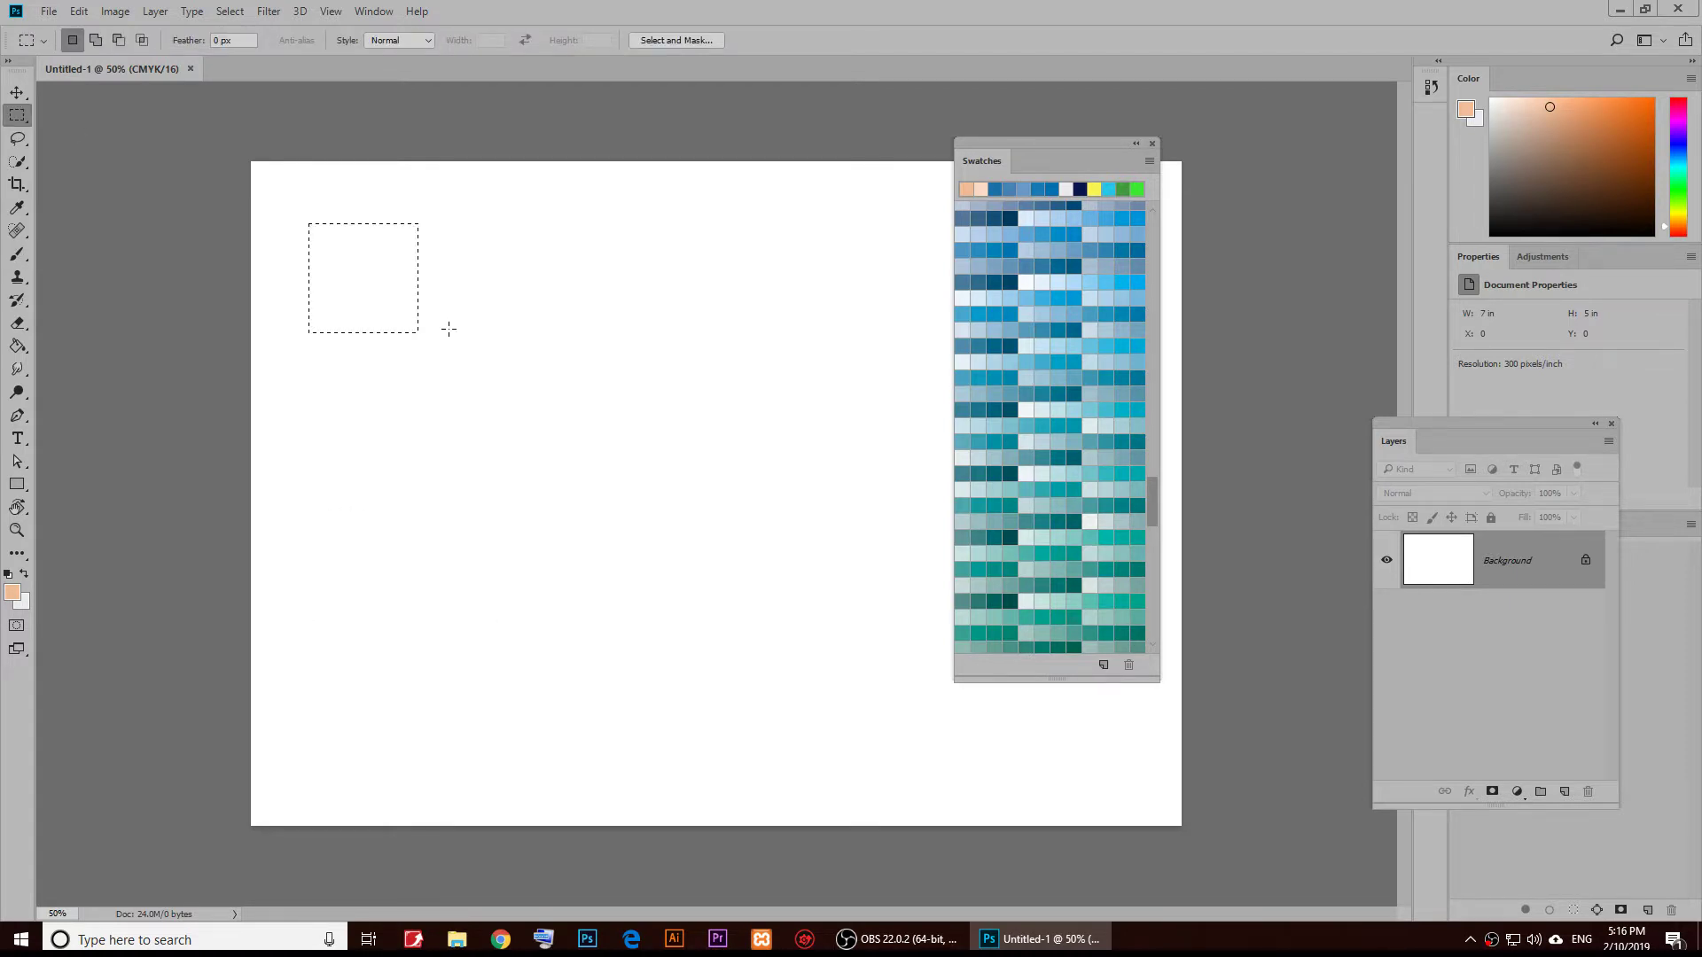
{"action": "left_click_drag", "start_coordinate": [442, 227], "coordinate": [540, 335]}
{"action": "left_click_drag", "start_coordinate": [563, 226], "coordinate": [660, 337]}
- Brush-paint each square a different light-blue Pantone shade, then deselect
{"action": "left_click", "coordinate": [961, 292]}
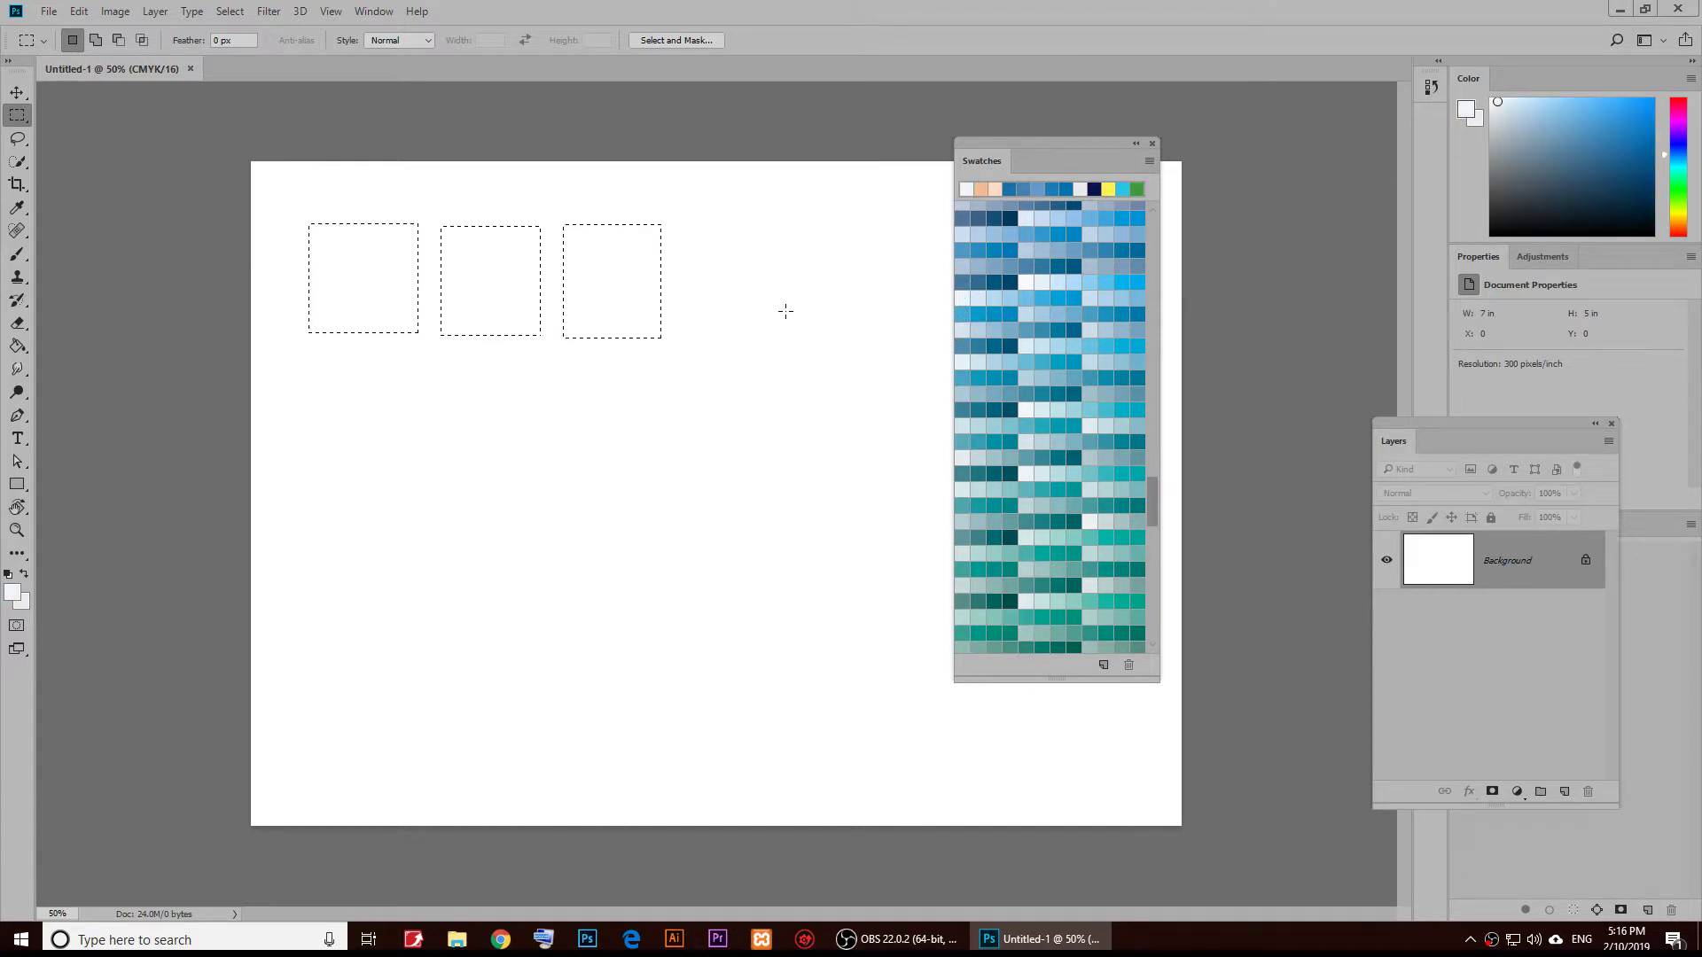
{"action": "scroll", "coordinate": [1008, 287], "scroll_direction": "down", "scroll_amount": 4}
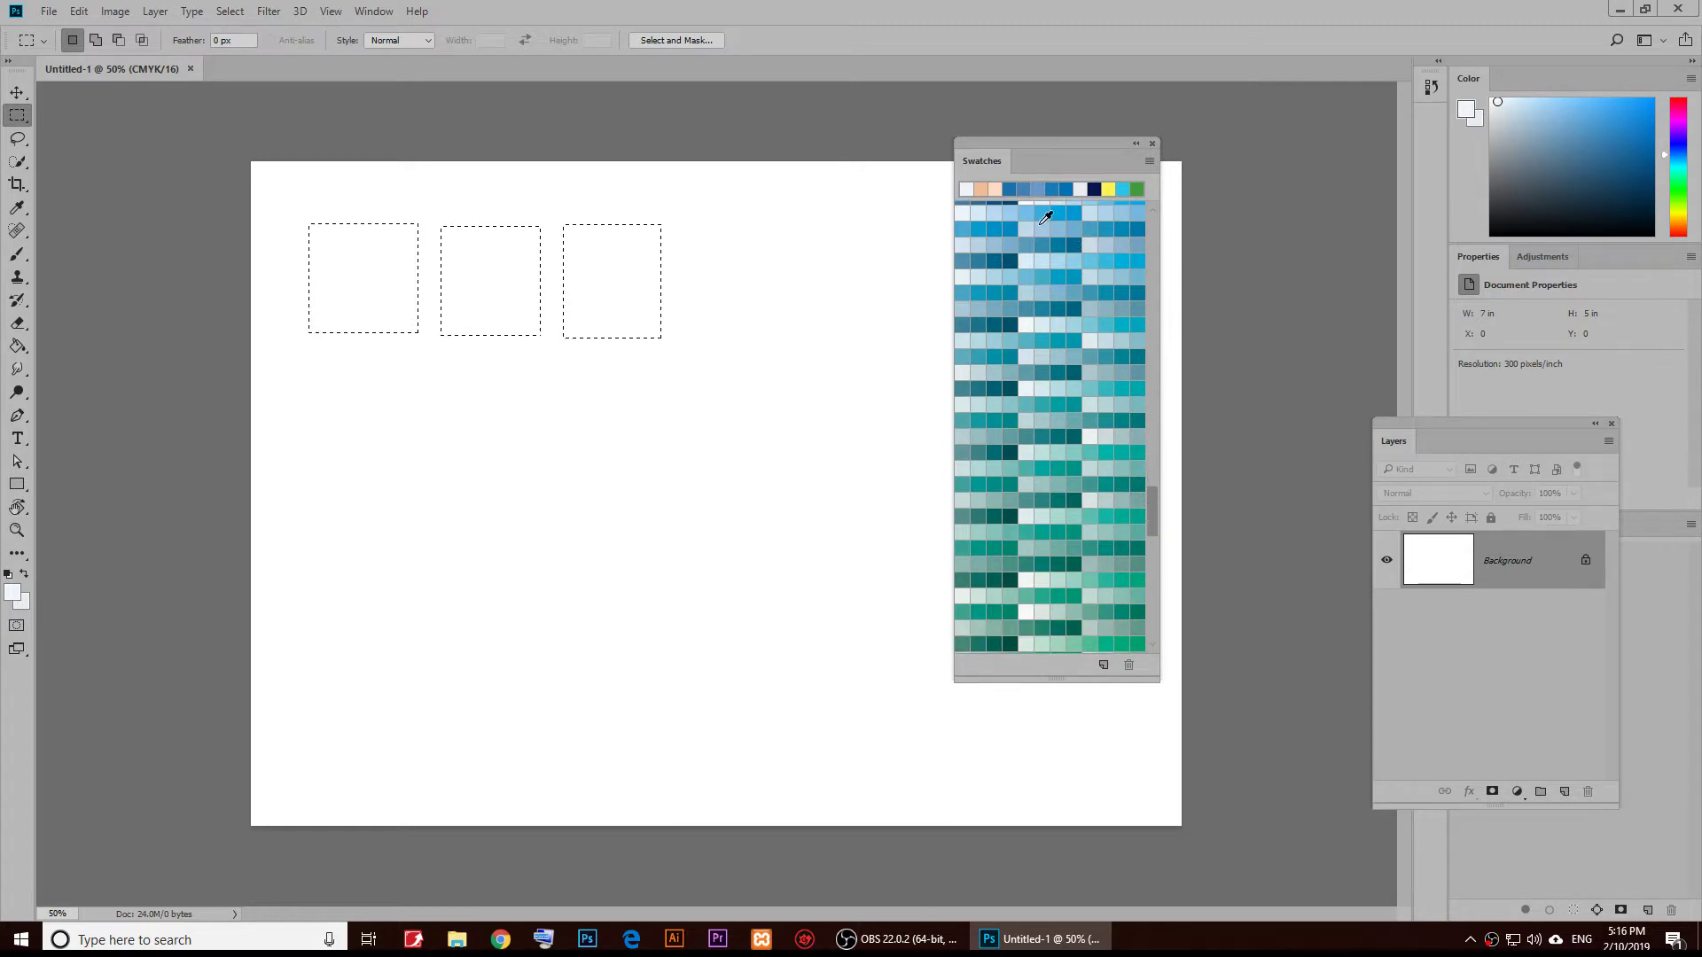
{"action": "left_click", "coordinate": [964, 216]}
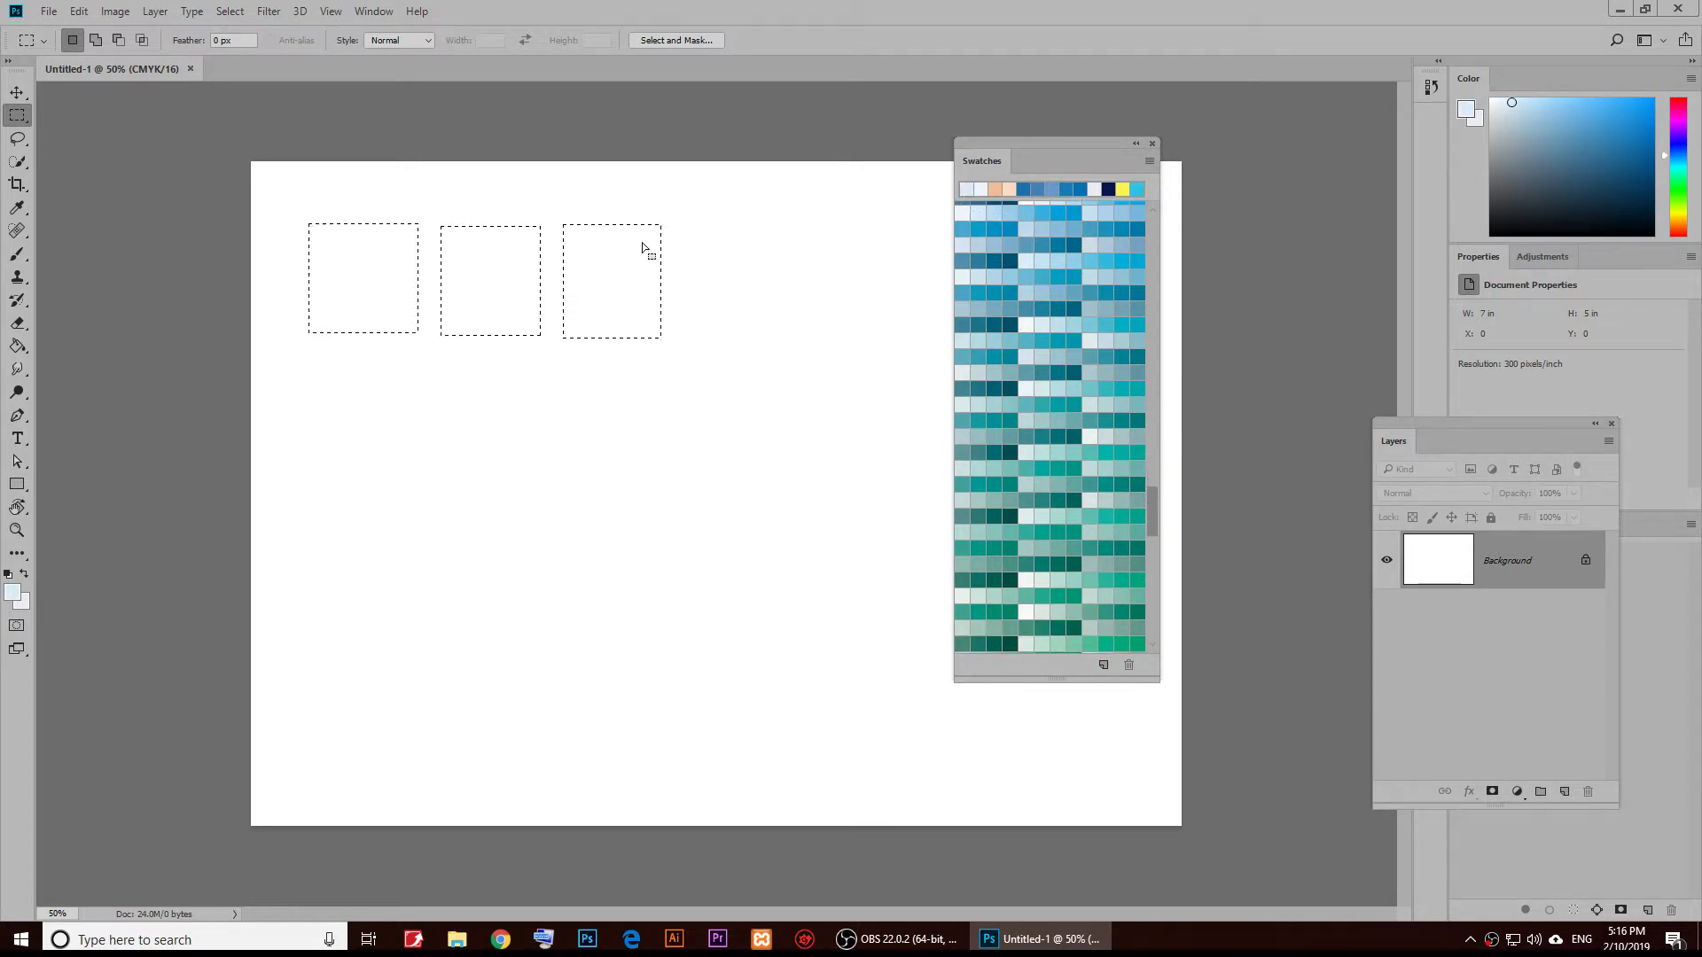
{"action": "key", "text": "b"}
{"action": "mouse_move", "coordinate": [630, 258]}
{"action": "left_mouse_down"}
{"action": "mouse_move", "coordinate": [646, 366]}
{"action": "mouse_move", "coordinate": [647, 247]}
{"action": "mouse_move", "coordinate": [625, 218]}
{"action": "mouse_move", "coordinate": [632, 292]}
{"action": "mouse_move", "coordinate": [617, 224]}
{"action": "mouse_move", "coordinate": [614, 352]}
{"action": "left_mouse_up"}
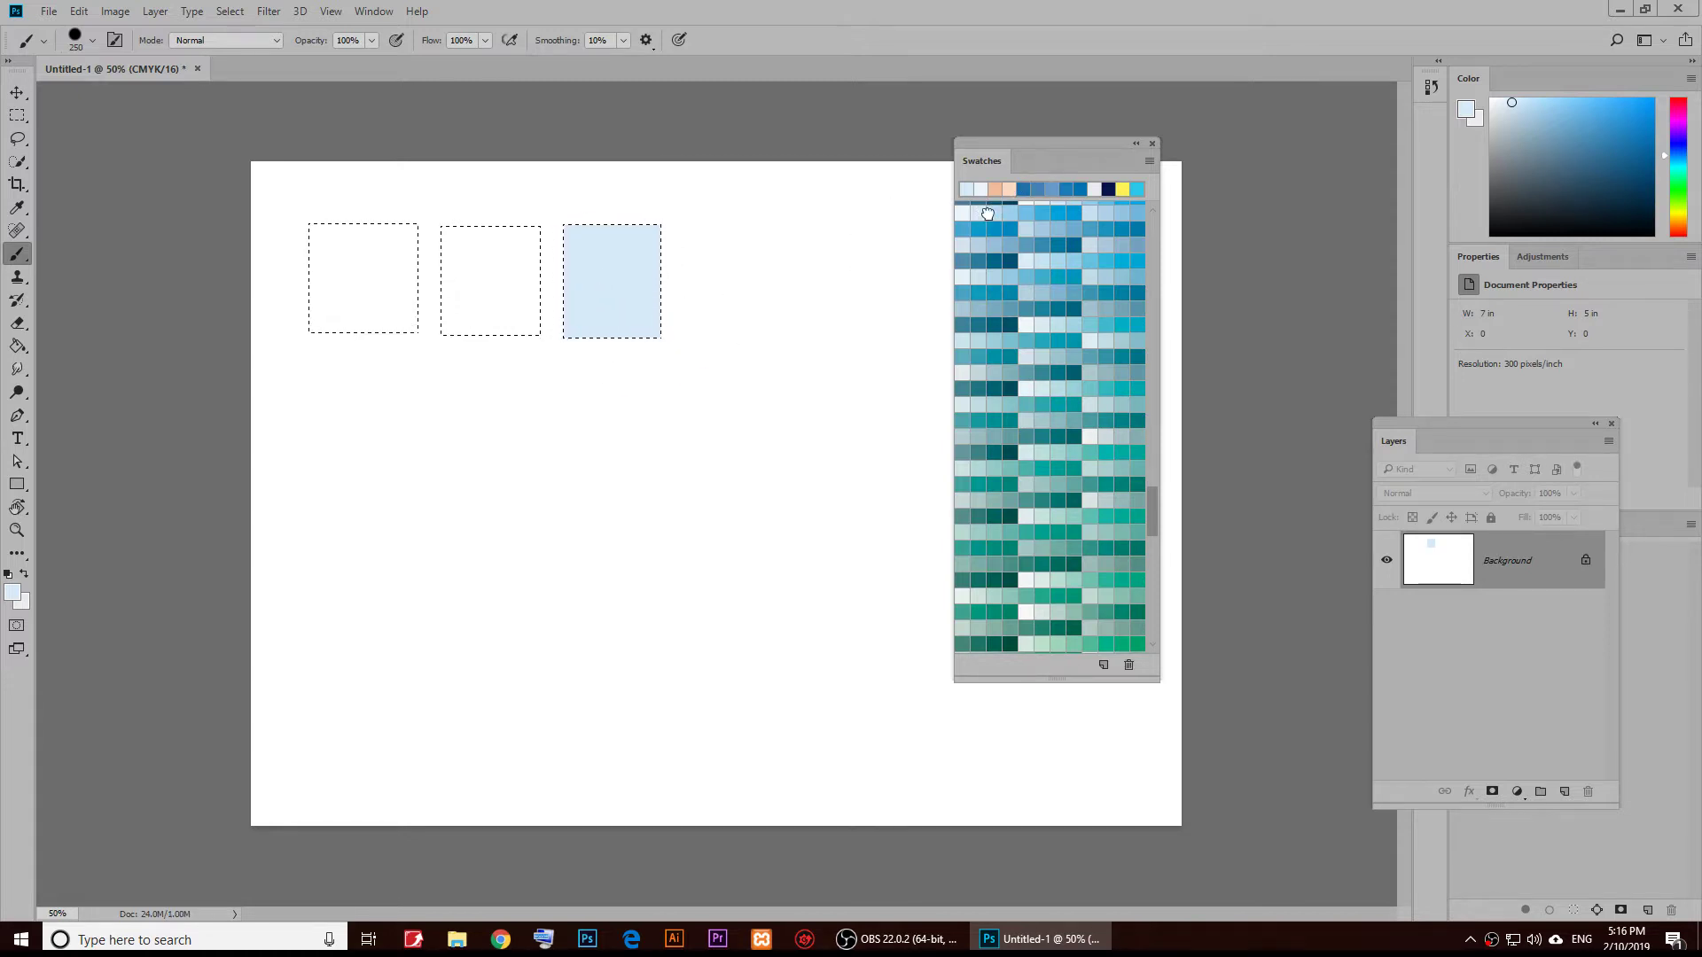
{"action": "left_click", "coordinate": [987, 214]}
{"action": "mouse_move", "coordinate": [475, 254]}
{"action": "left_mouse_down"}
{"action": "mouse_move", "coordinate": [488, 346]}
{"action": "mouse_move", "coordinate": [514, 273]}
{"action": "left_mouse_up"}
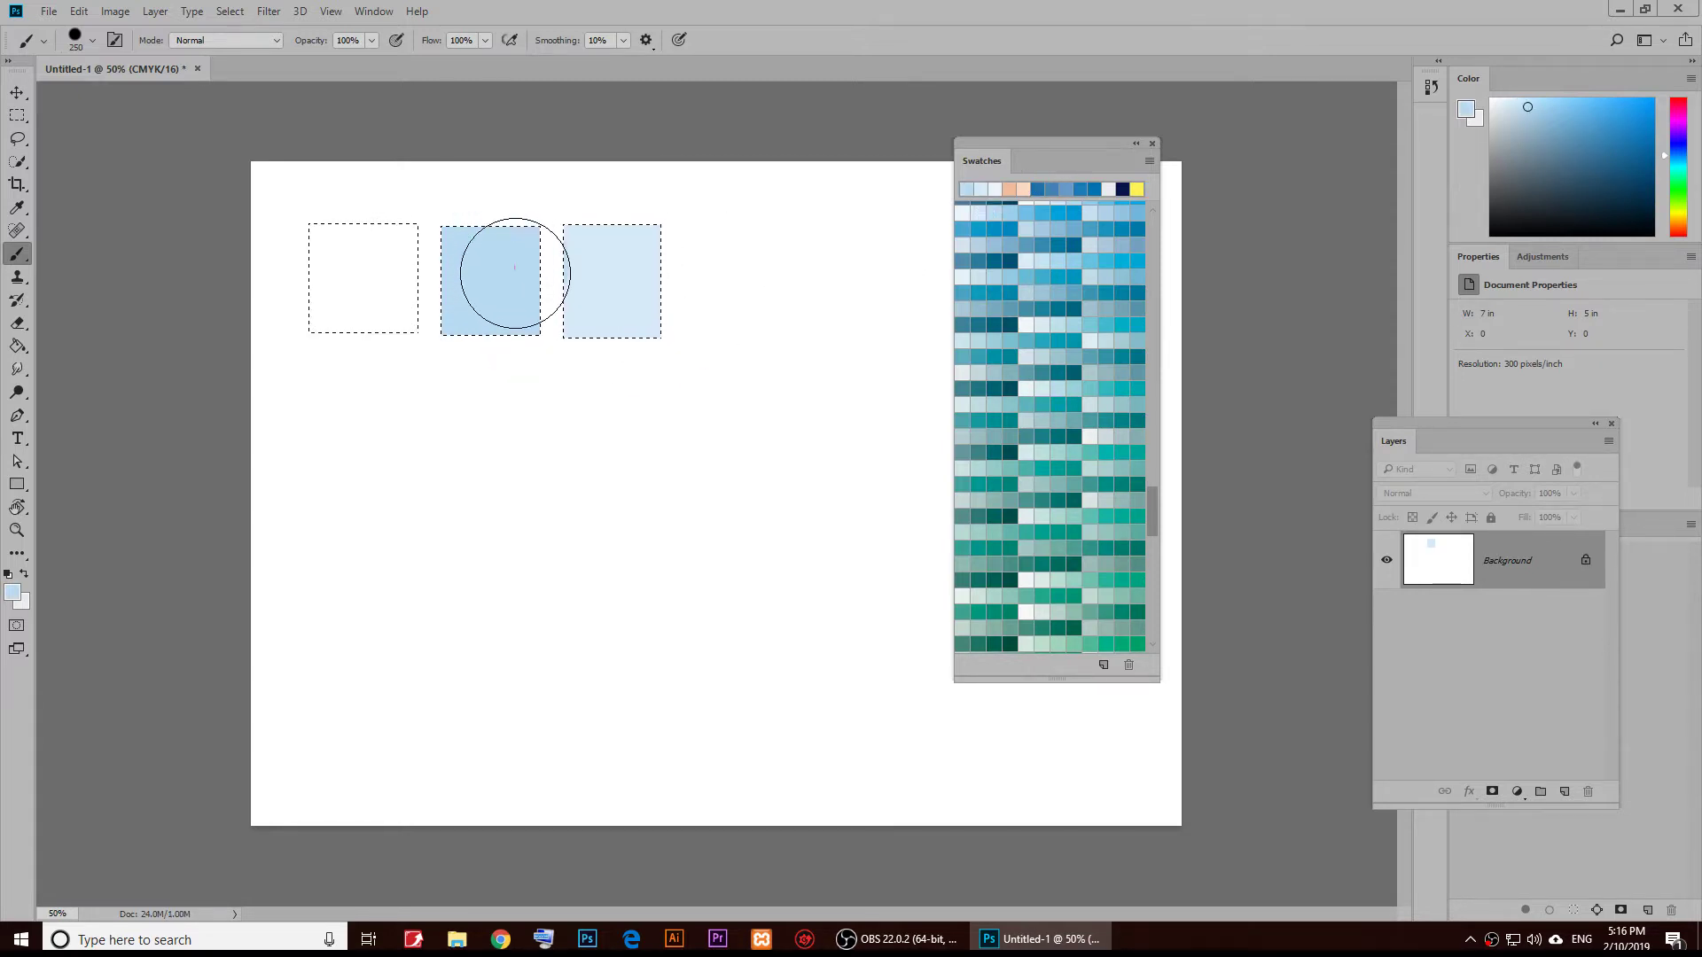
{"action": "left_click", "coordinate": [1020, 213]}
{"action": "left_click_drag", "start_coordinate": [351, 286], "coordinate": [319, 247]}
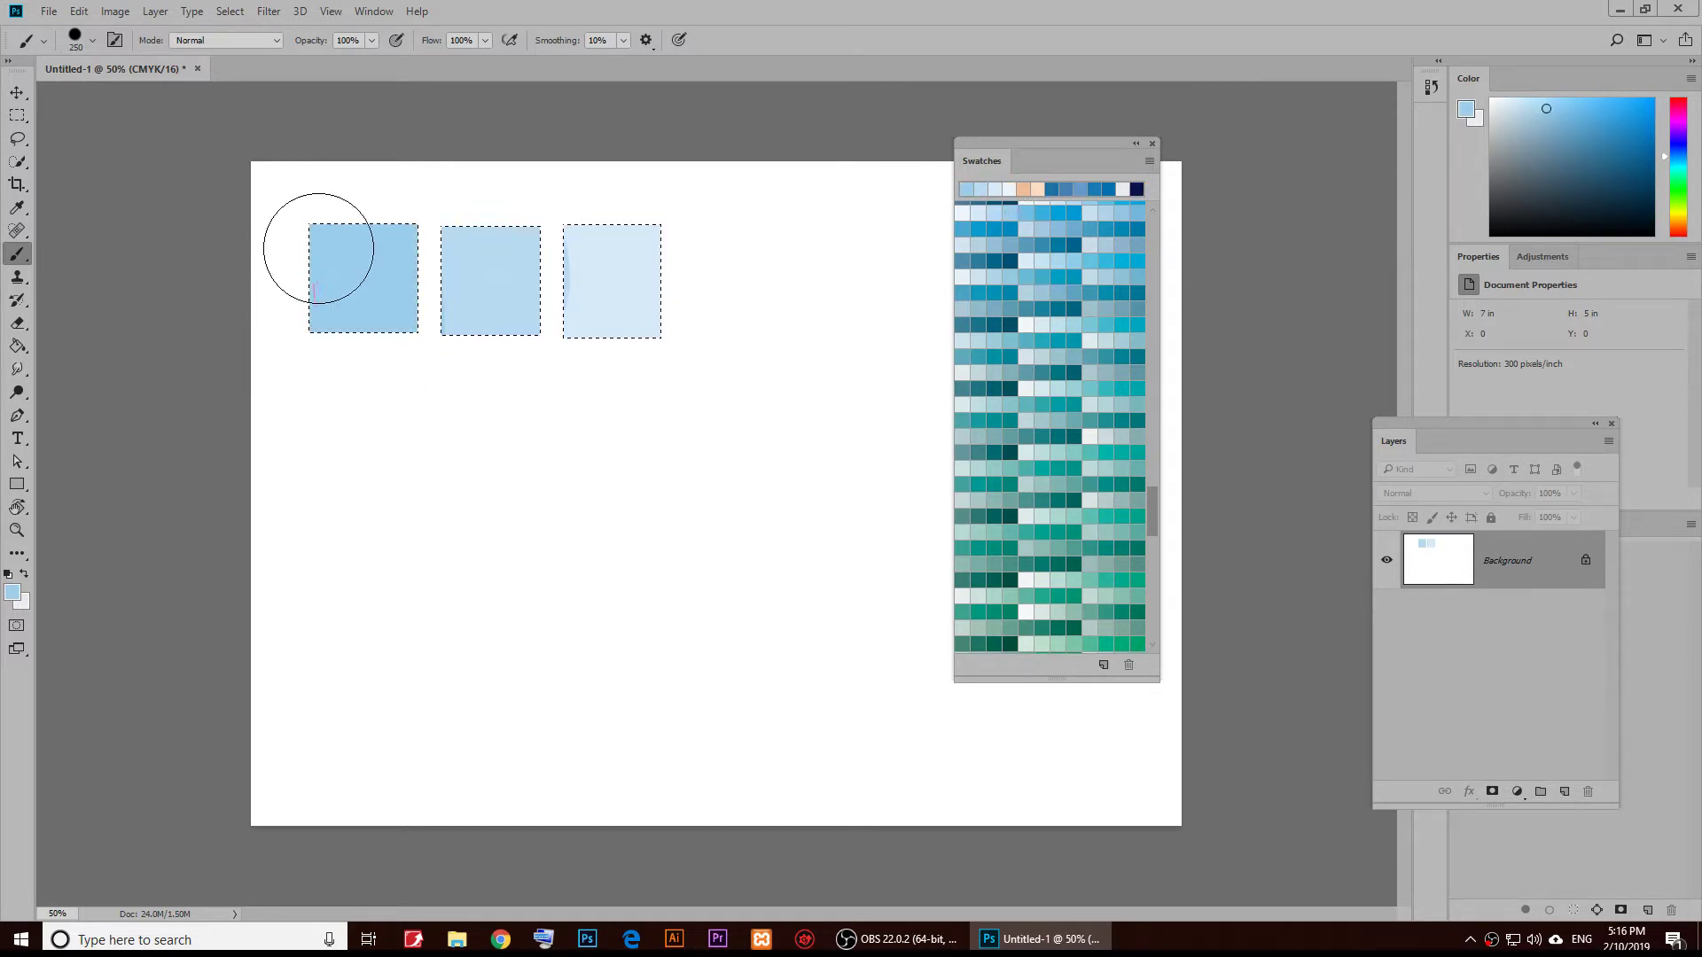
{"action": "key", "text": "ctrl+d"}
{"action": "left_click", "coordinate": [15, 137]}
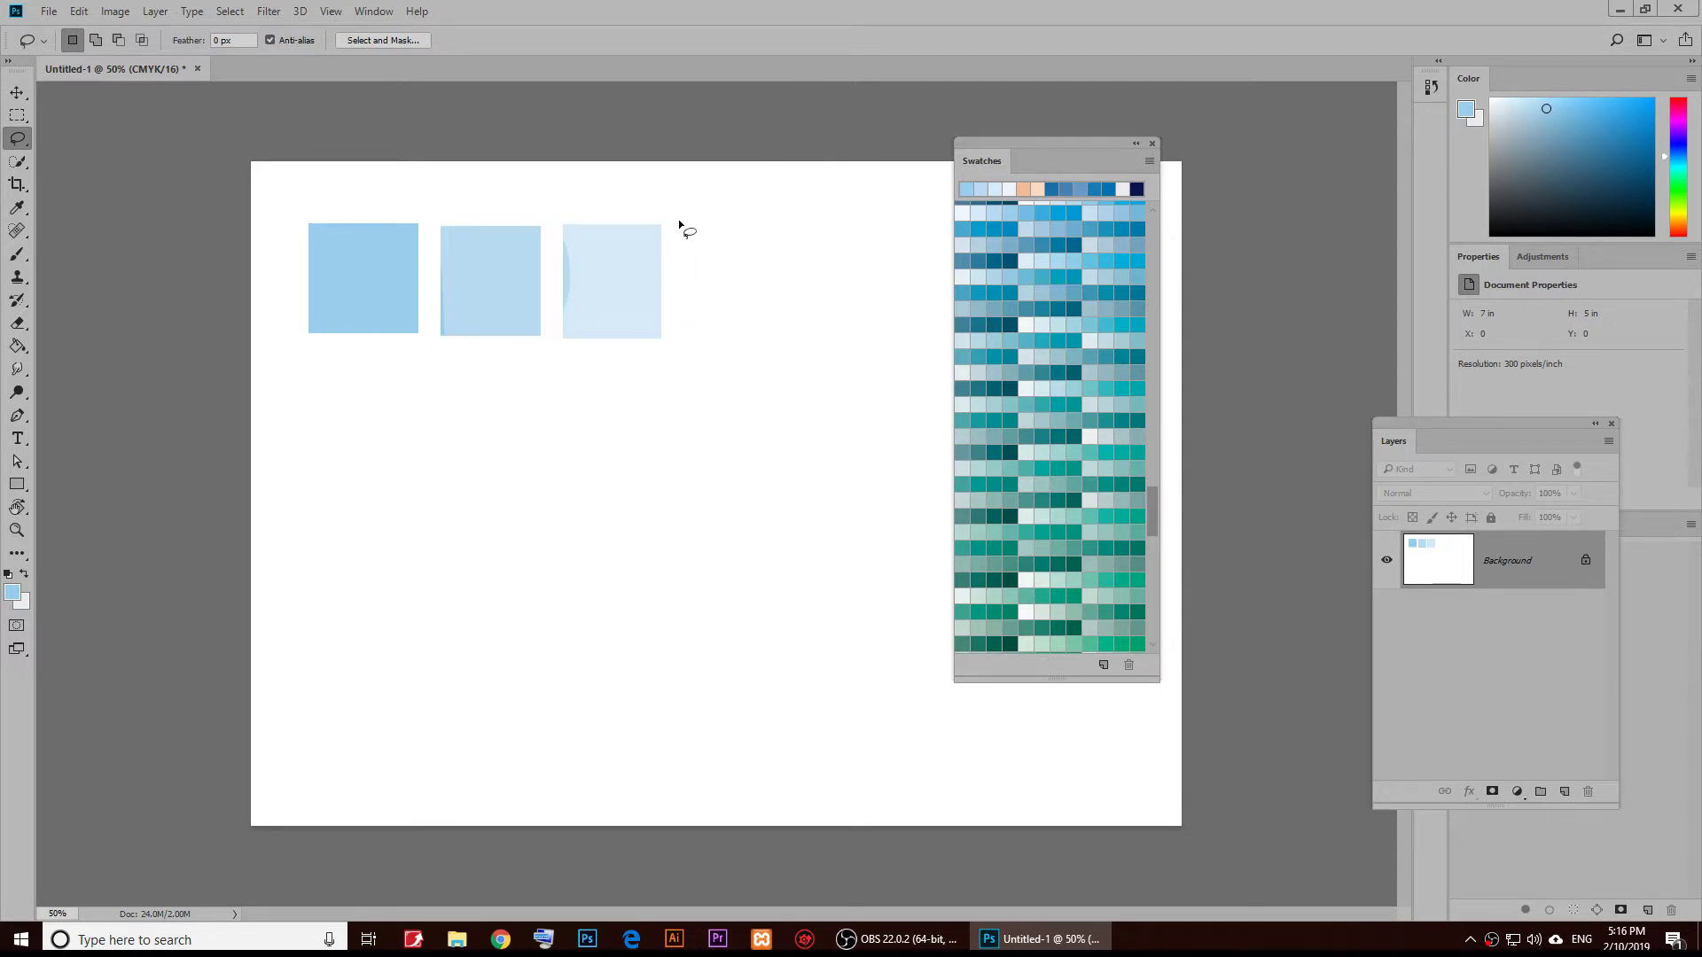
- Load PANTONE+ Pastels & Neons Coated from the Swatches menu, replacing the current swatches
{"action": "scroll", "coordinate": [1090, 467], "scroll_direction": "down", "scroll_amount": 5}
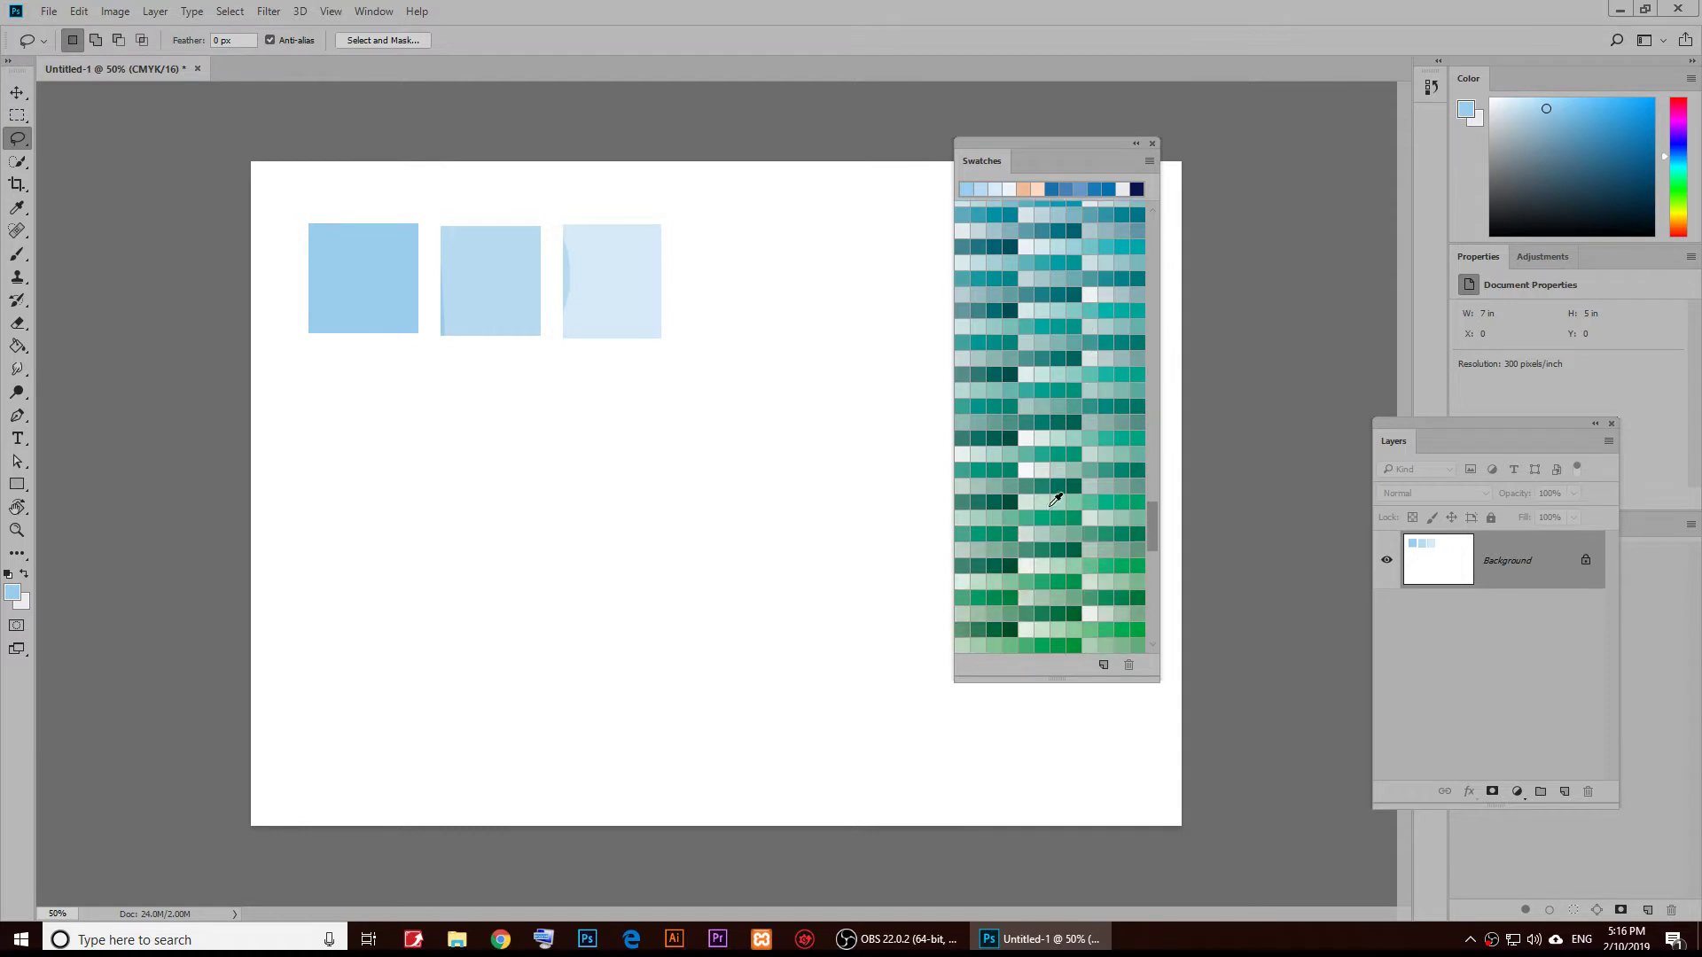
{"action": "left_click", "coordinate": [1150, 162]}
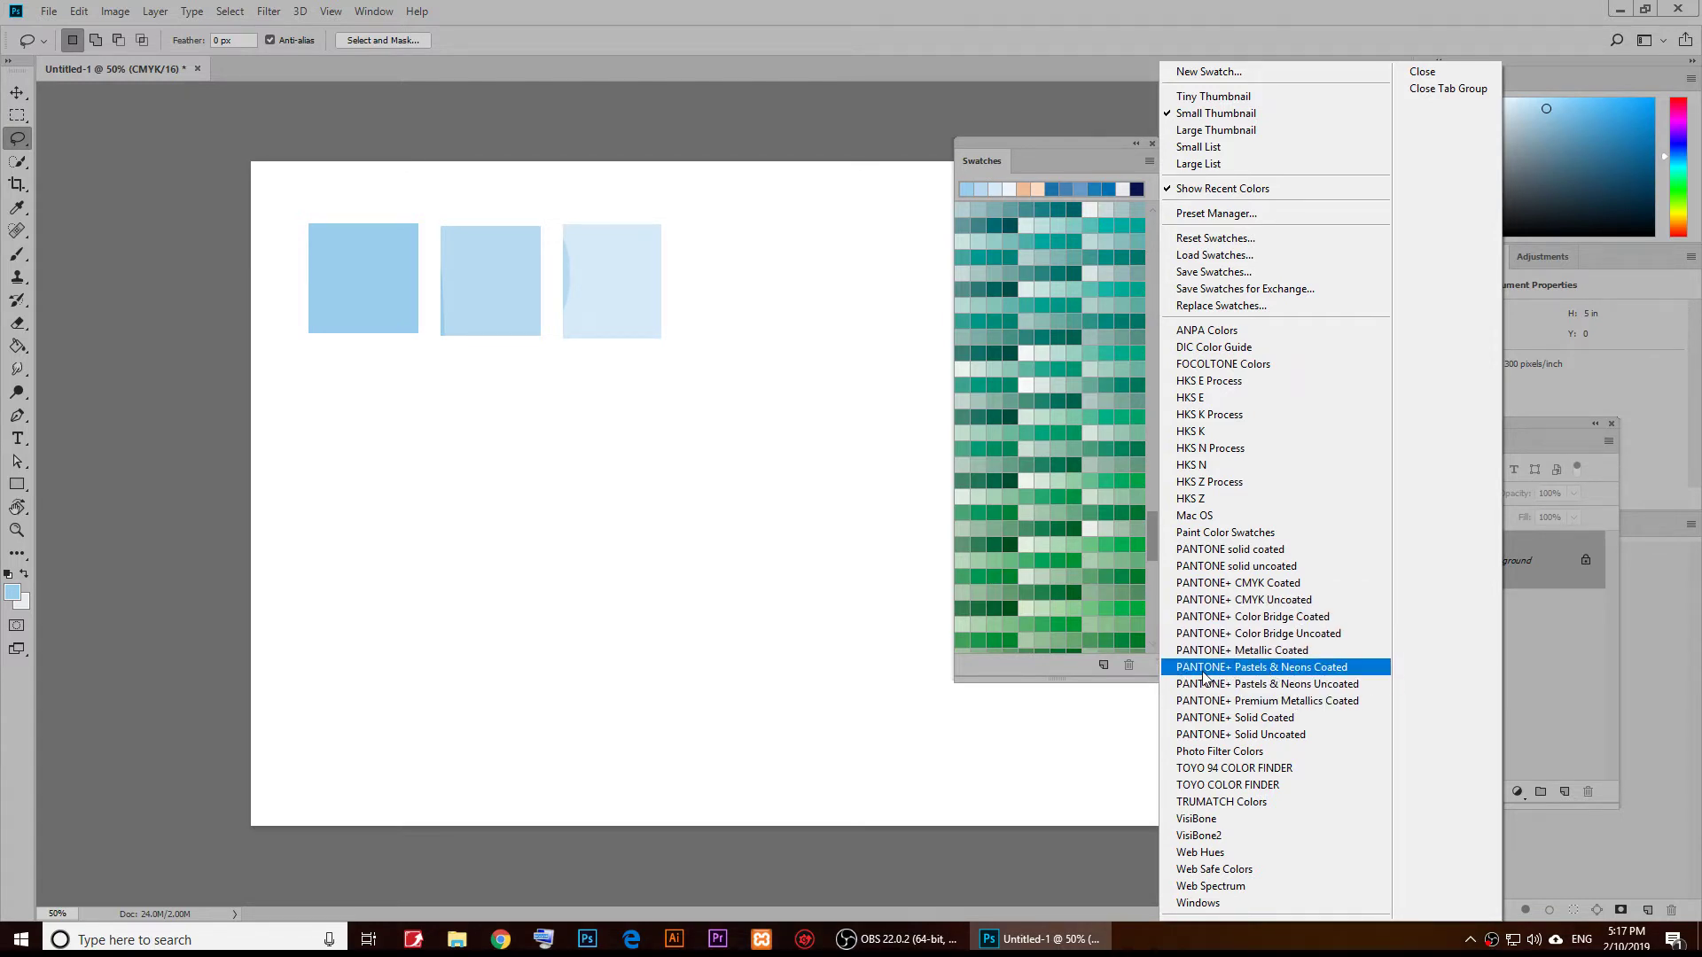
{"action": "left_click", "coordinate": [1289, 670]}
{"action": "left_click", "coordinate": [772, 357]}
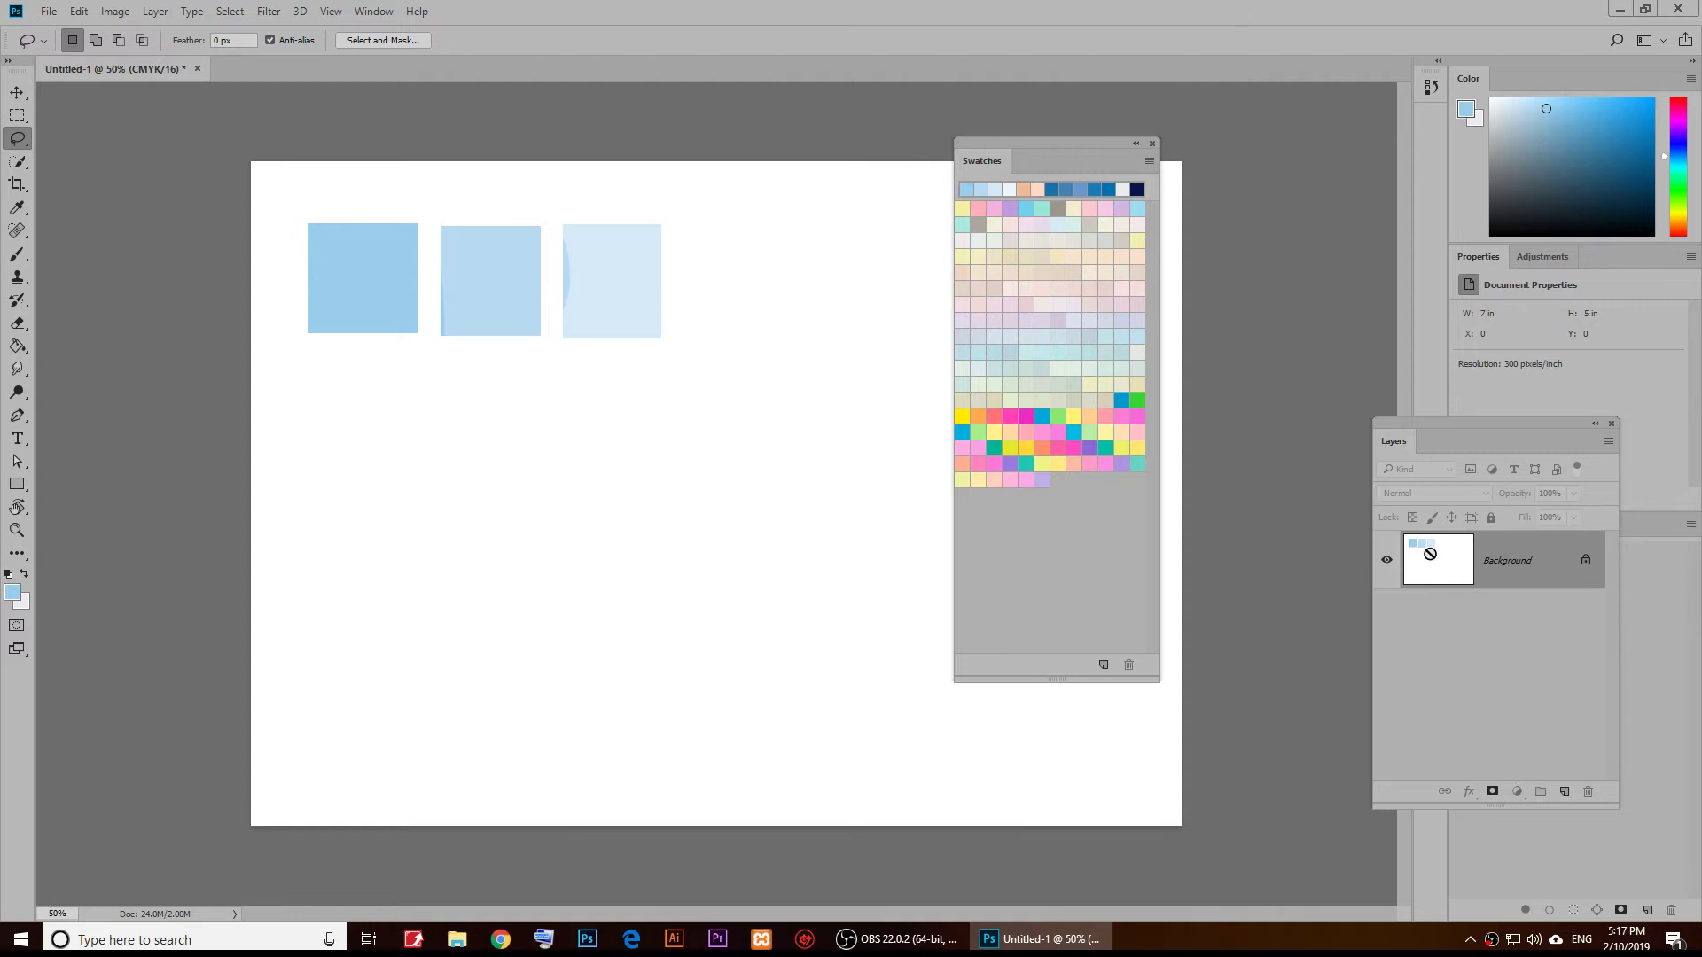
- Select three circles of increasing size below the squares with the Elliptical Marquee
{"action": "left_click", "coordinate": [18, 116]}
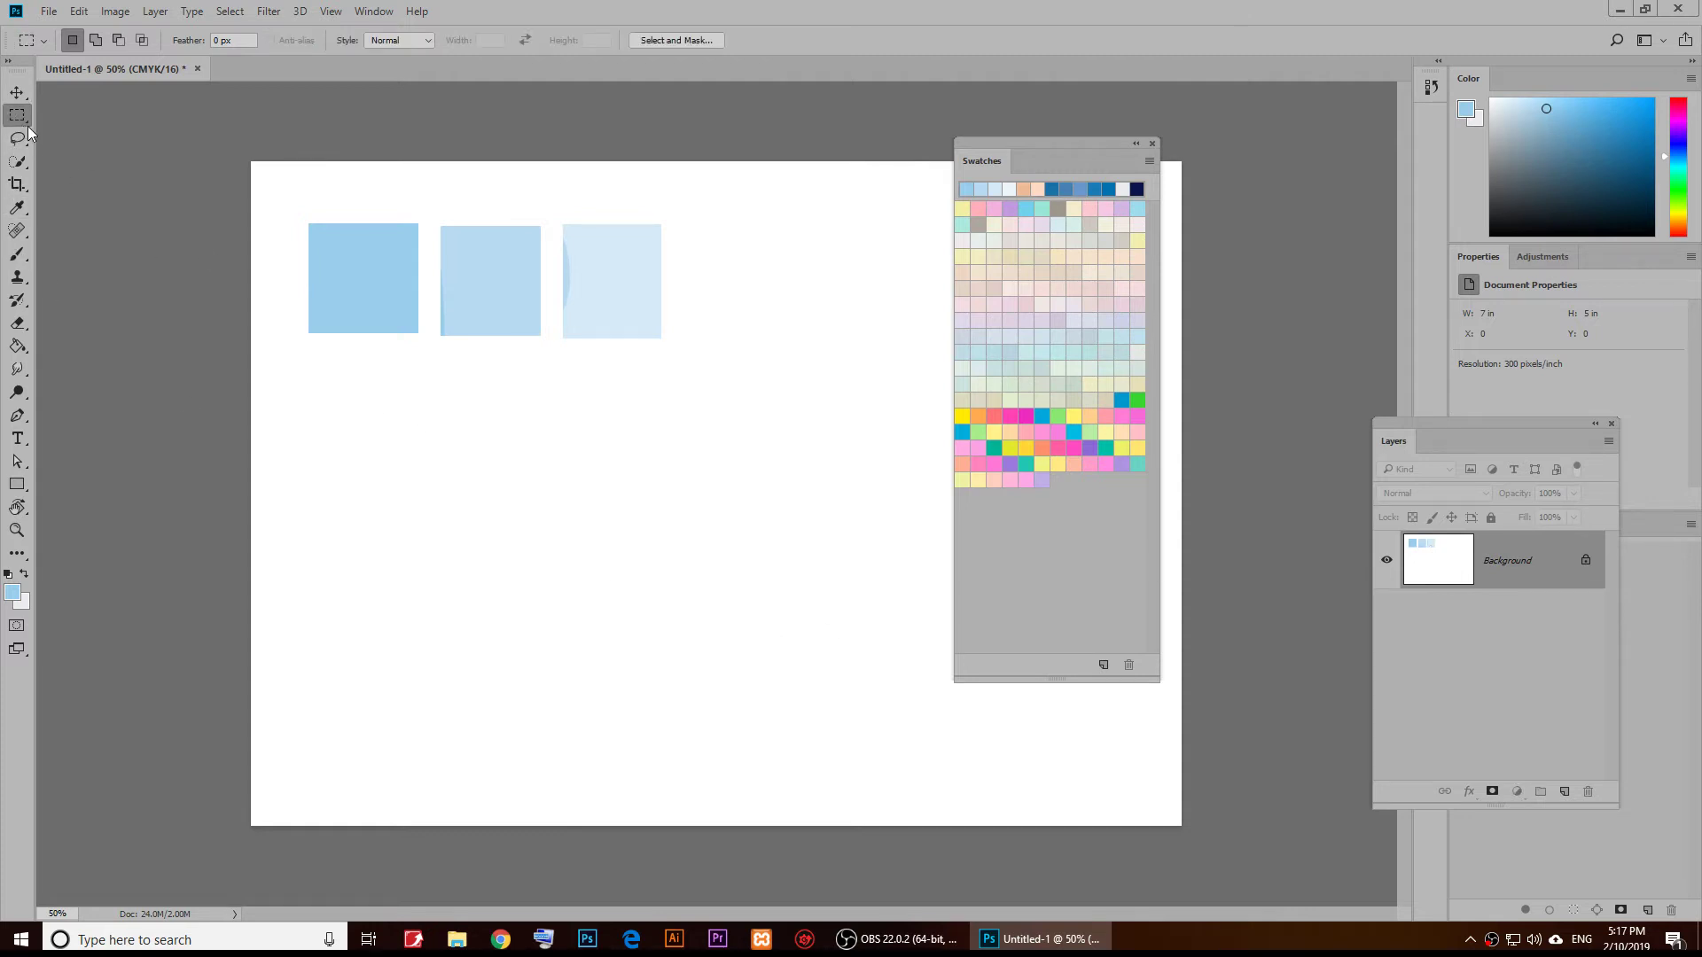
{"action": "right_click", "coordinate": [18, 119]}
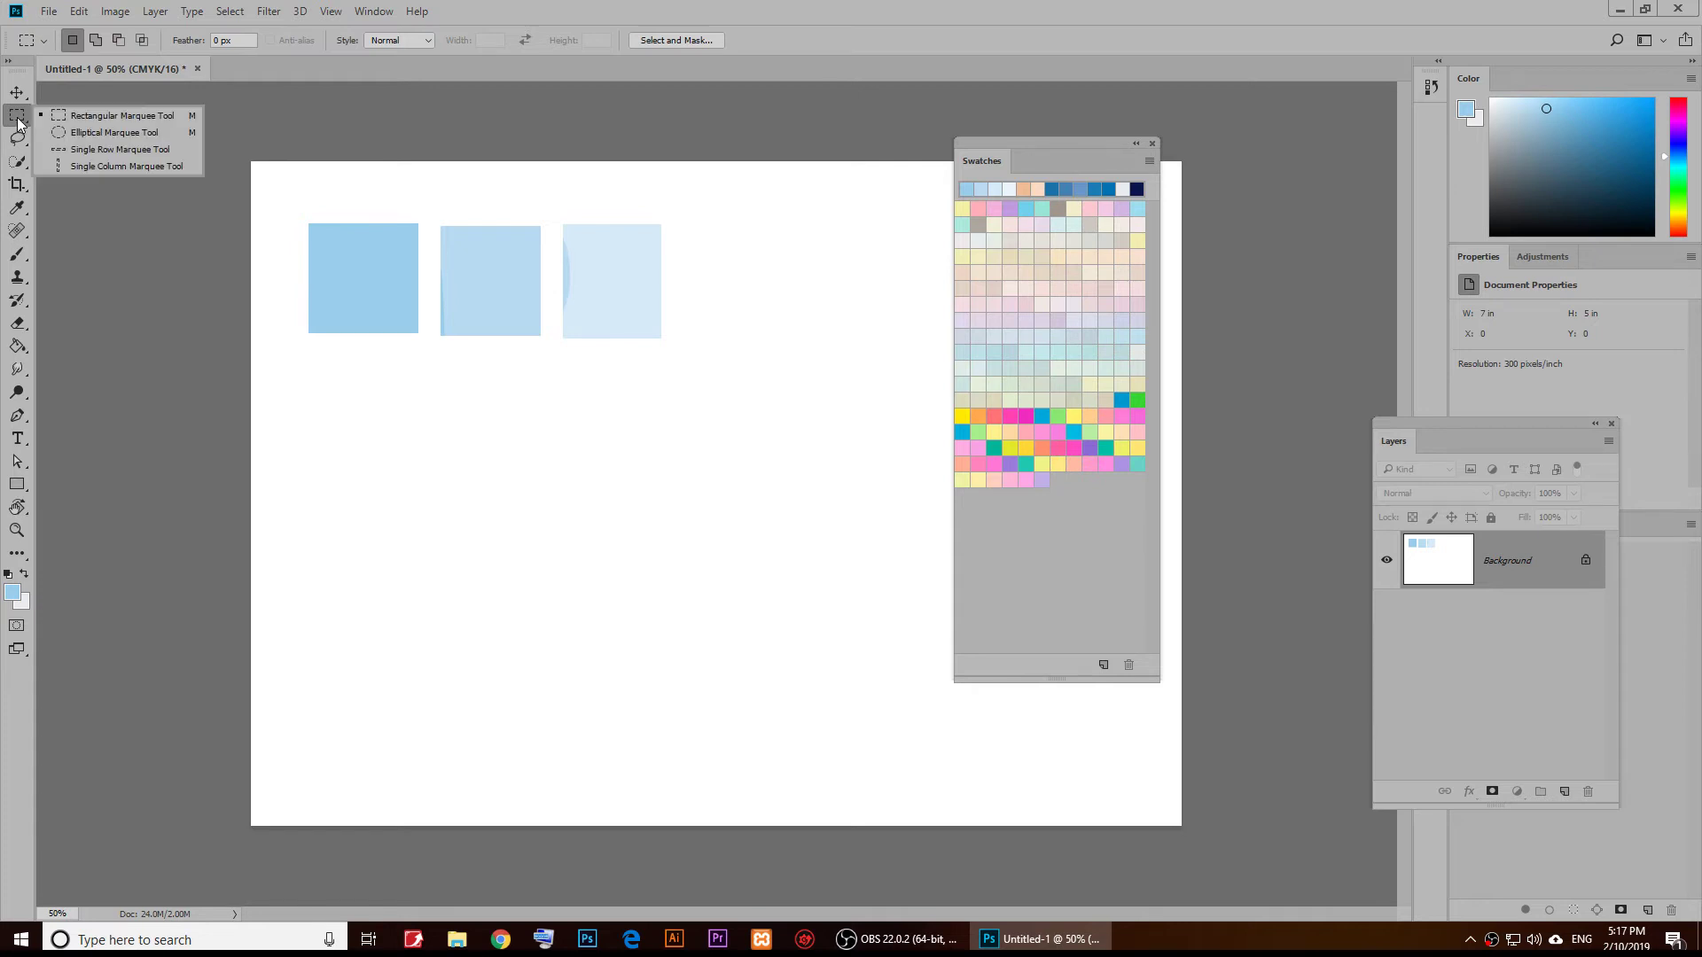
{"action": "left_click", "coordinate": [27, 133]}
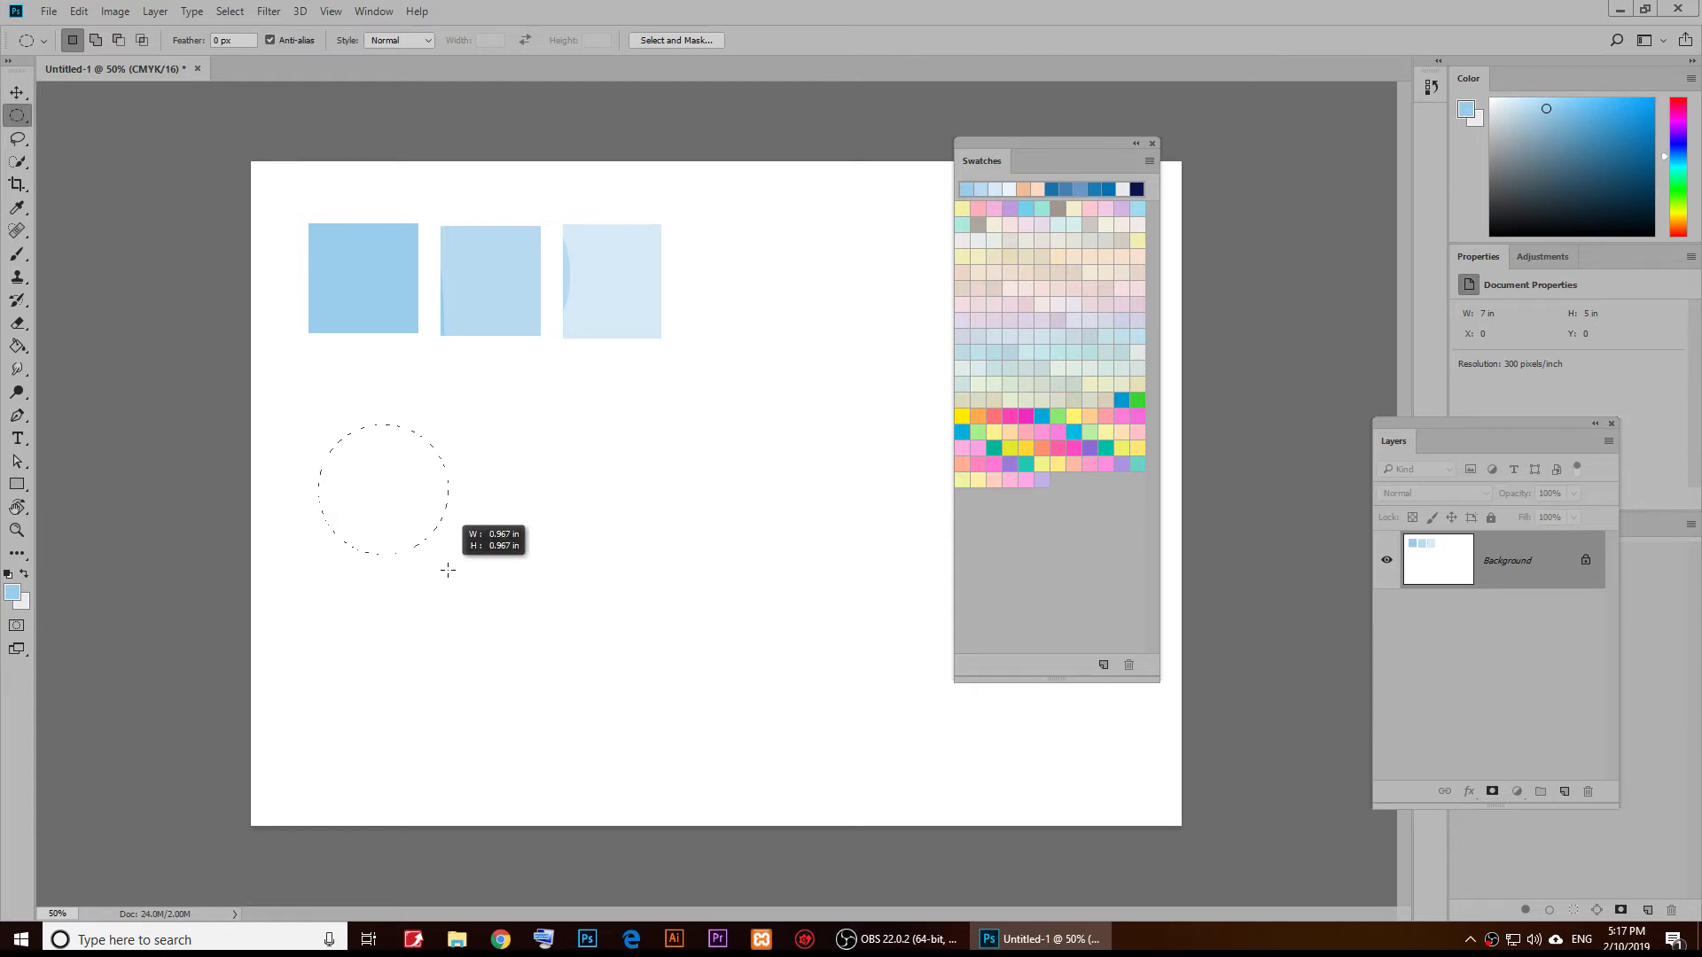
{"action": "left_click_drag", "start_coordinate": [447, 570], "coordinate": [448, 570]}
{"action": "key", "text": "shift"}
{"action": "left_click_drag", "start_coordinate": [640, 669], "coordinate": [687, 648]}
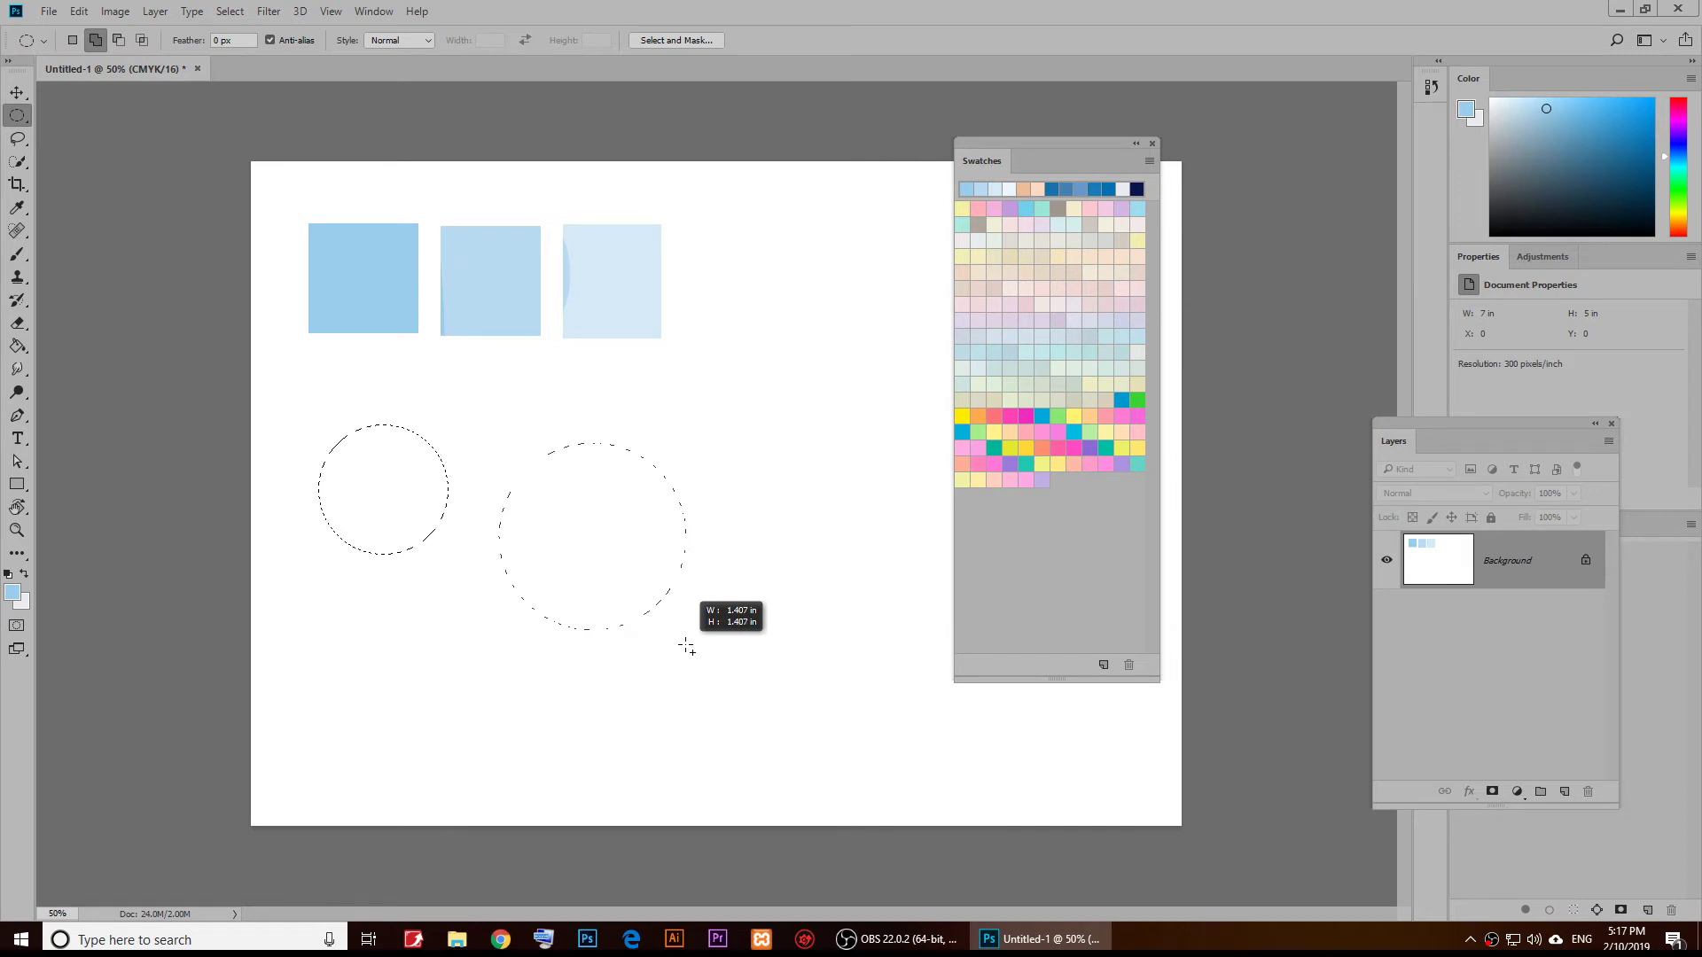
{"action": "left_click_drag", "start_coordinate": [757, 454], "coordinate": [951, 663]}
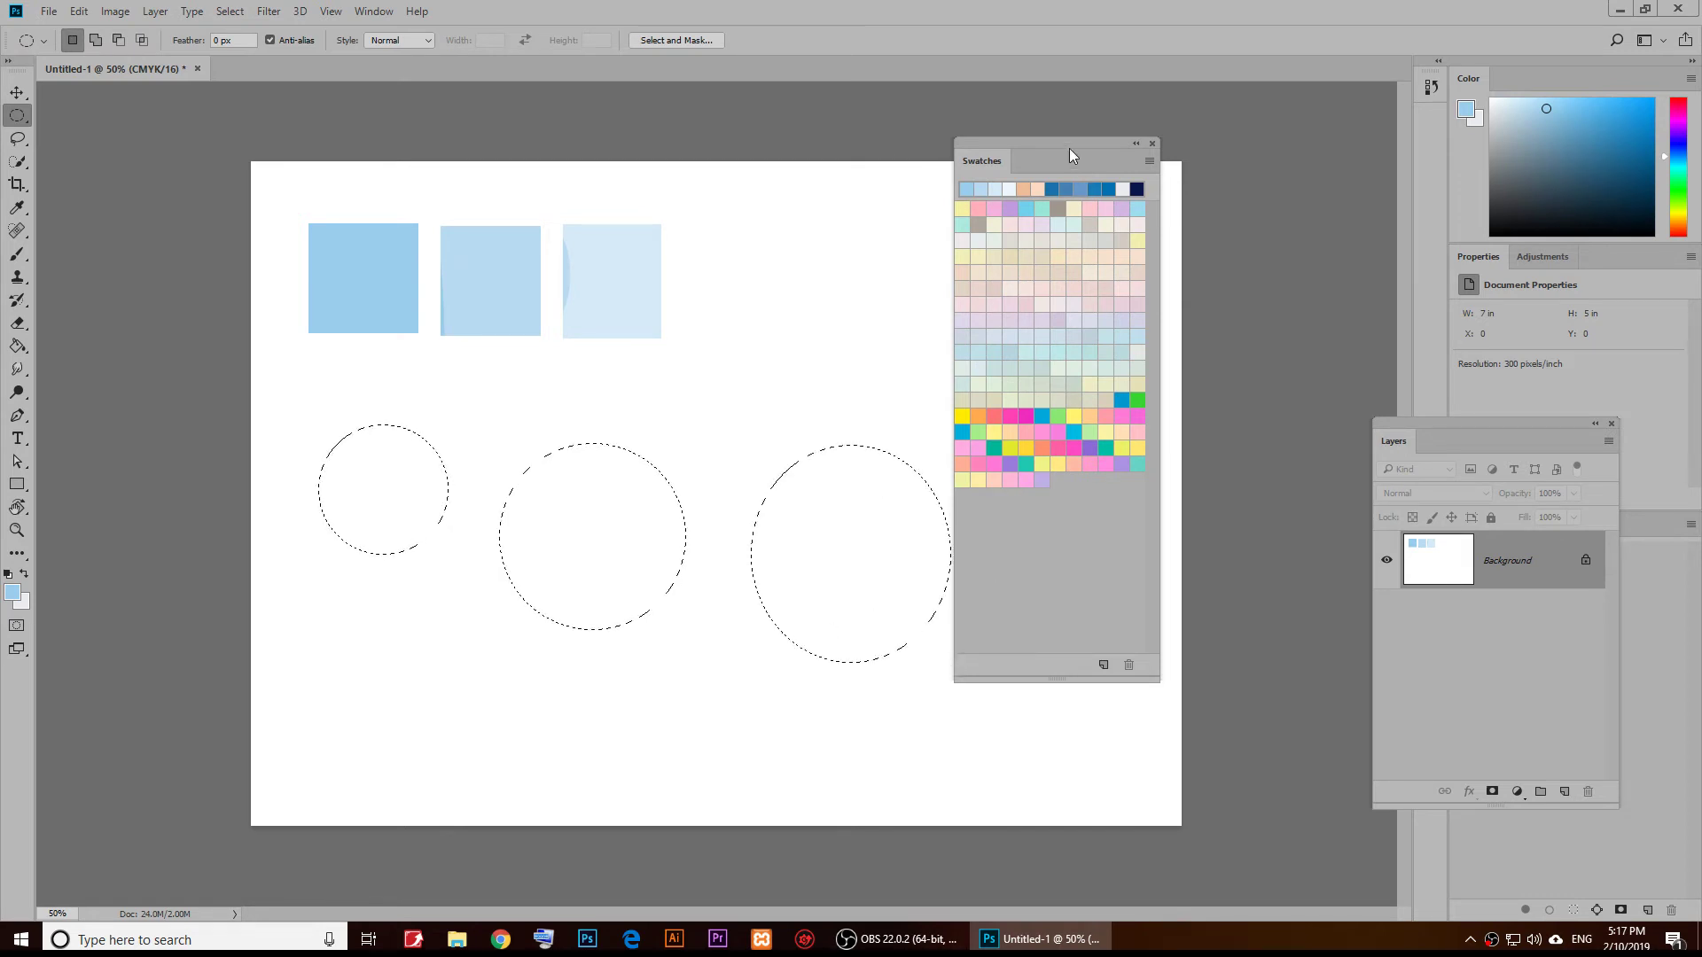
- Brush-paint the right circle pale pink, the middle light teal and the left cream-yellow
{"action": "left_click_drag", "start_coordinate": [1041, 146], "coordinate": [1188, 195]}
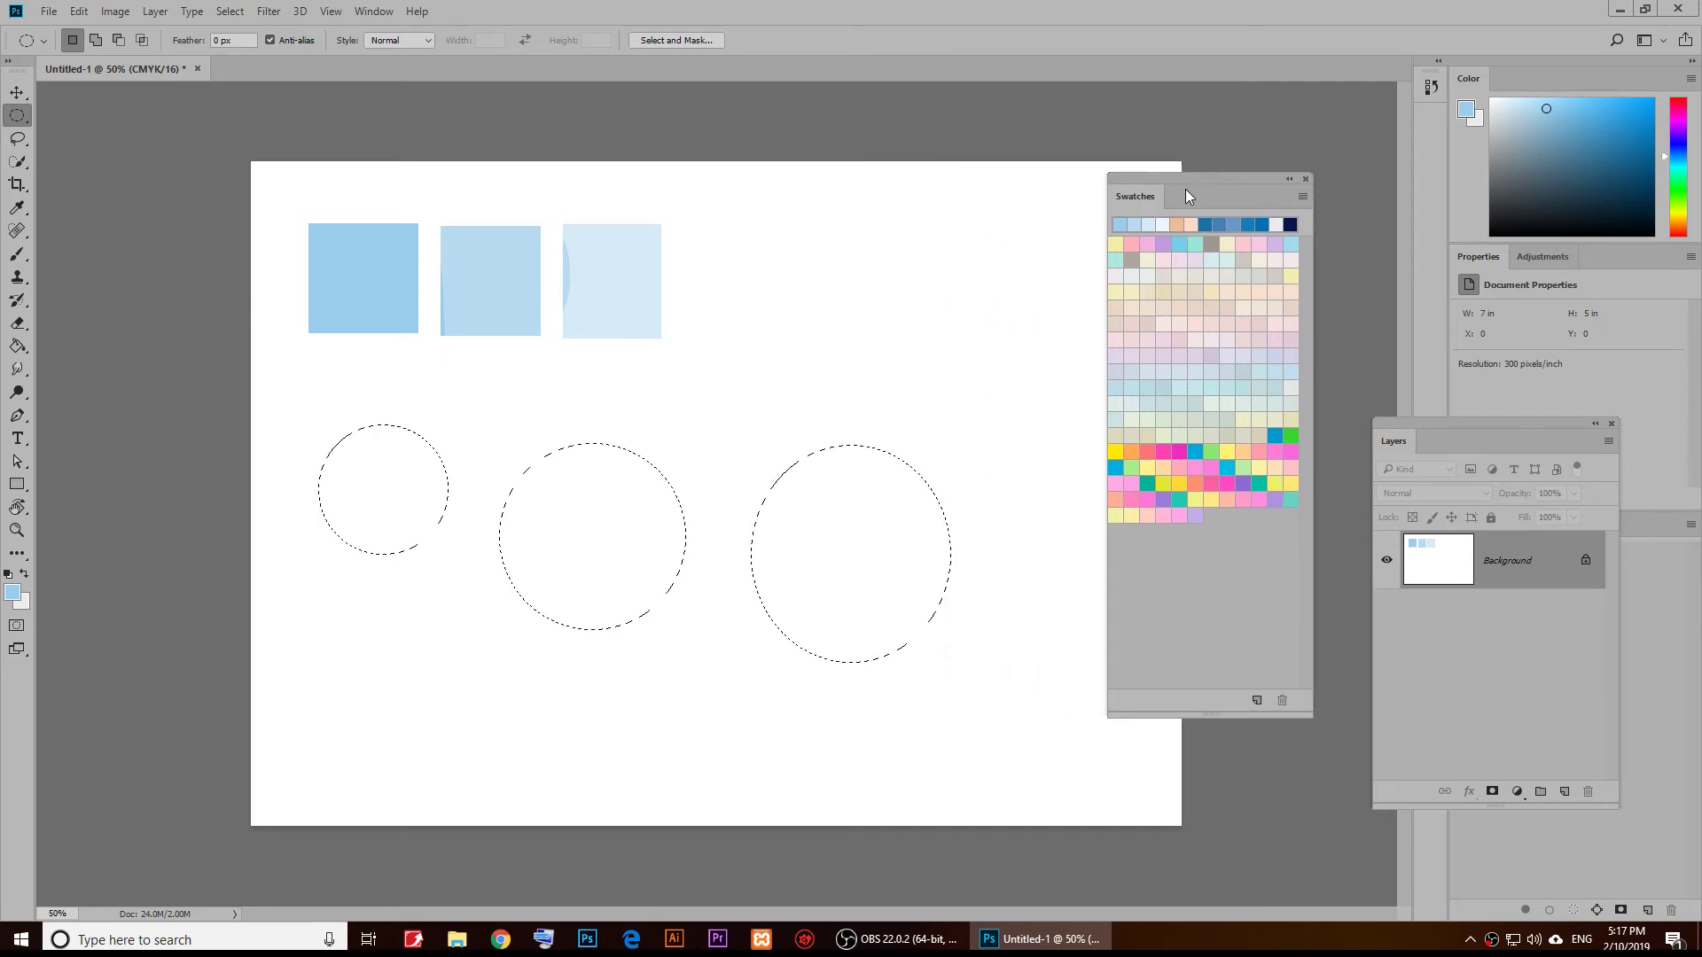
{"action": "key", "text": "b"}
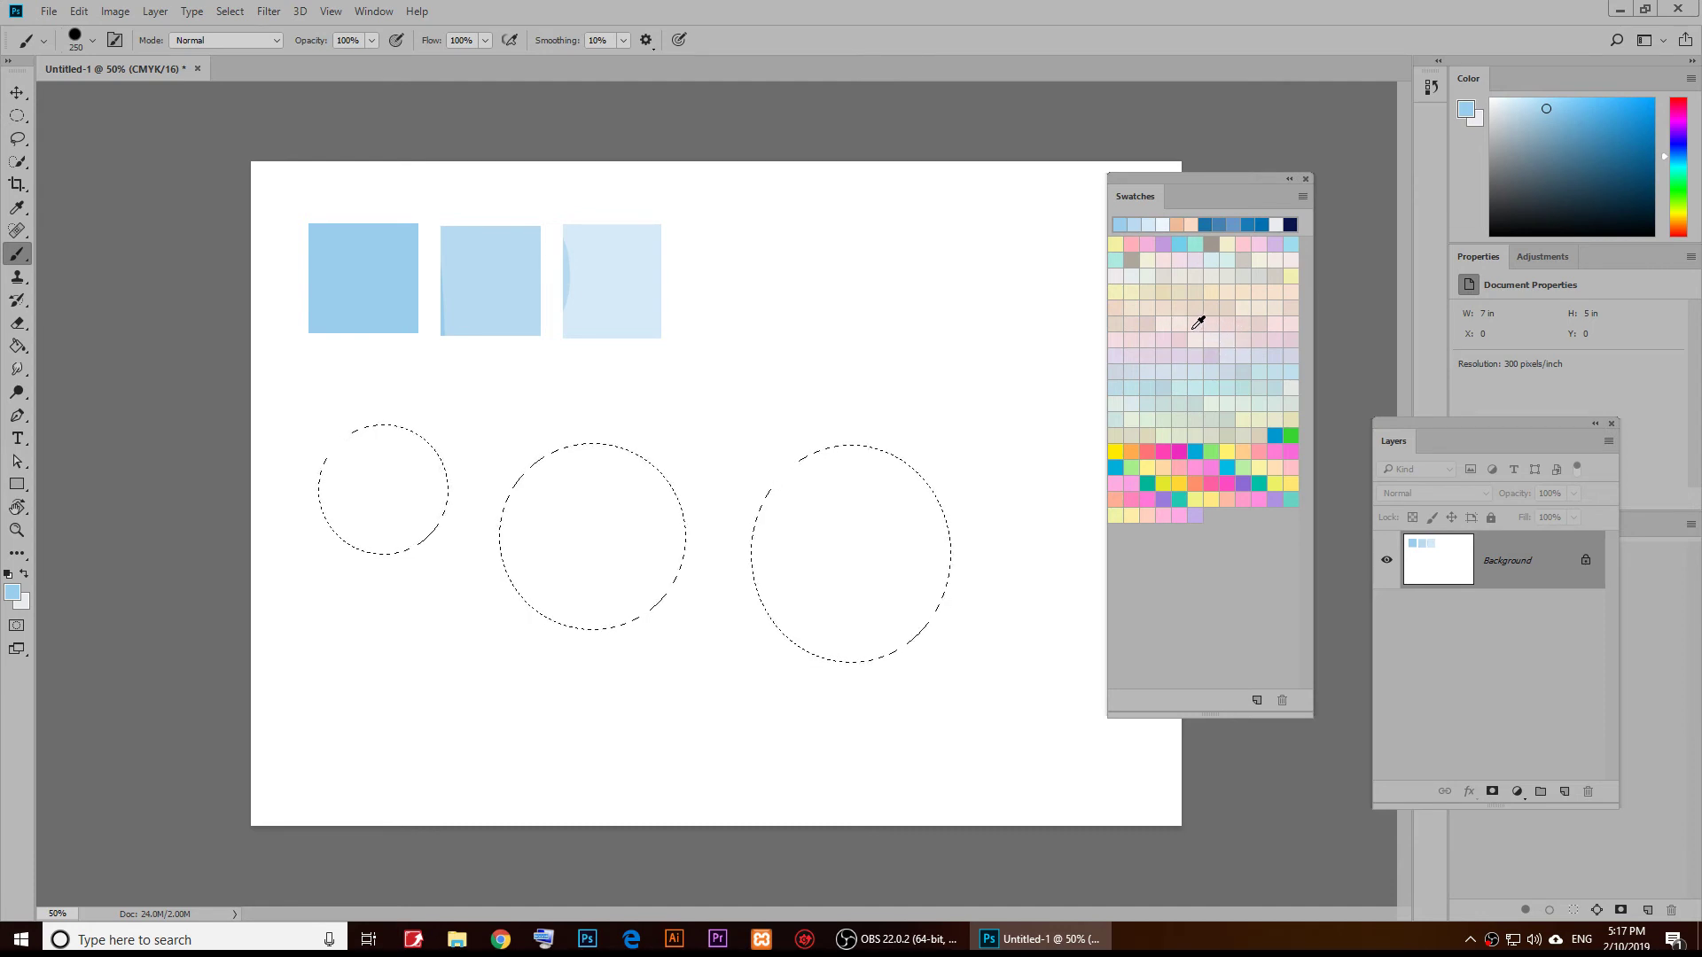
{"action": "left_click", "coordinate": [1194, 328]}
{"action": "left_click_drag", "start_coordinate": [891, 474], "coordinate": [824, 422]}
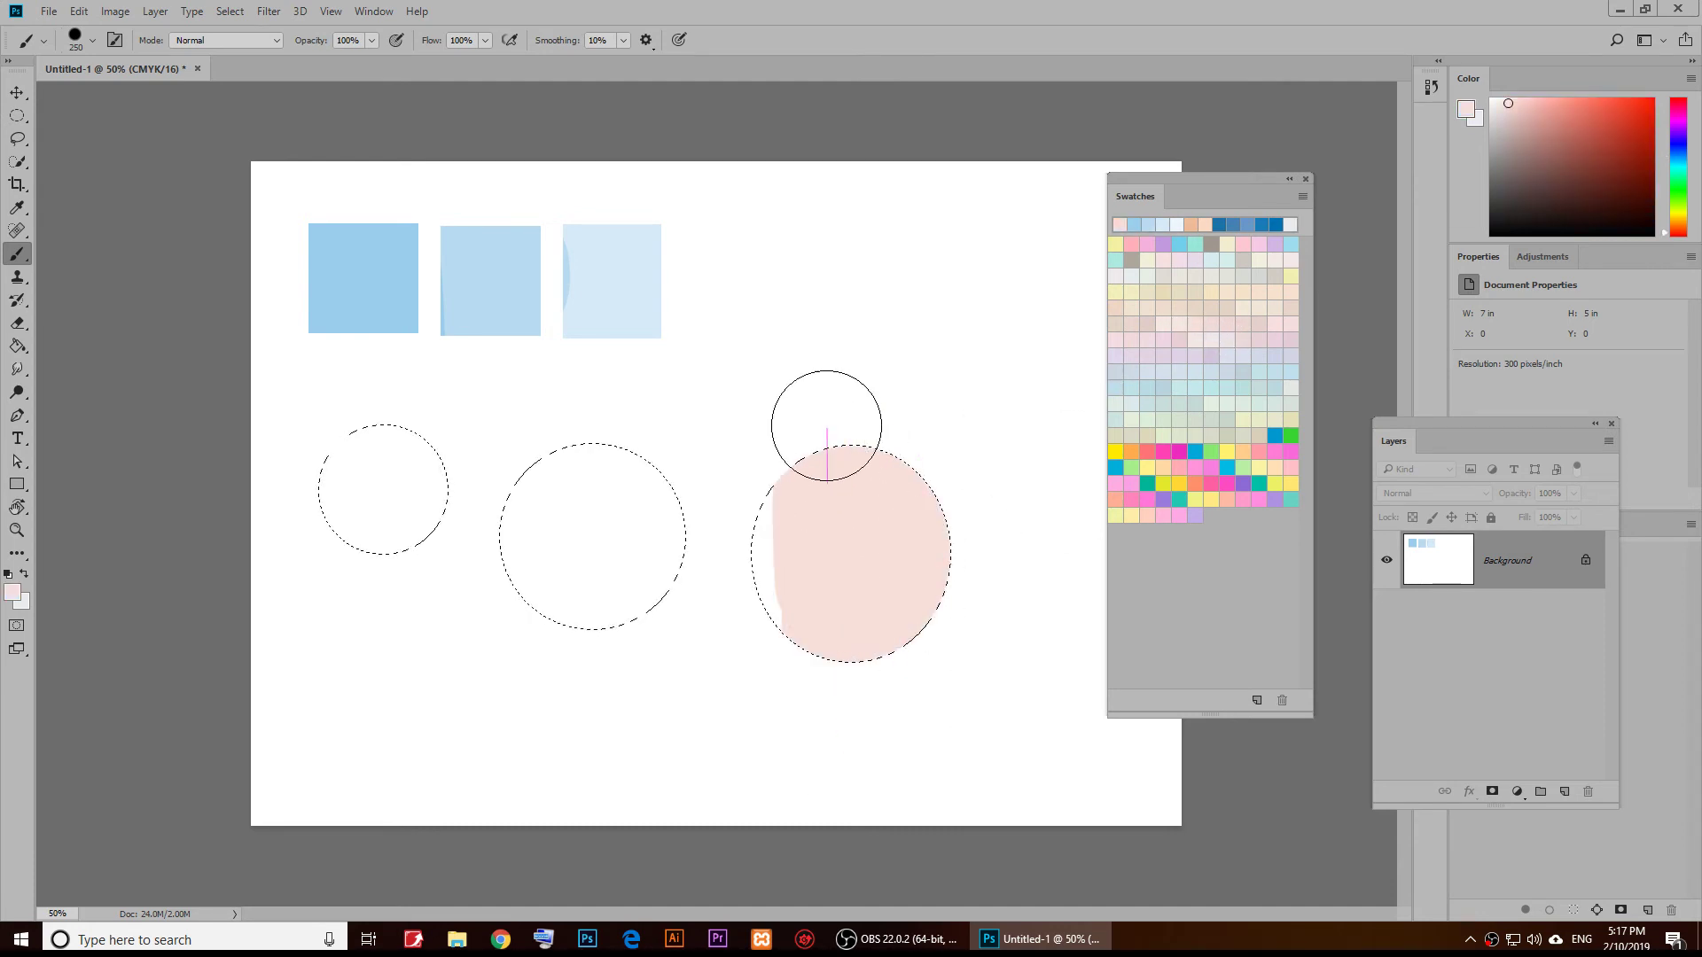
{"action": "left_click", "coordinate": [1240, 386]}
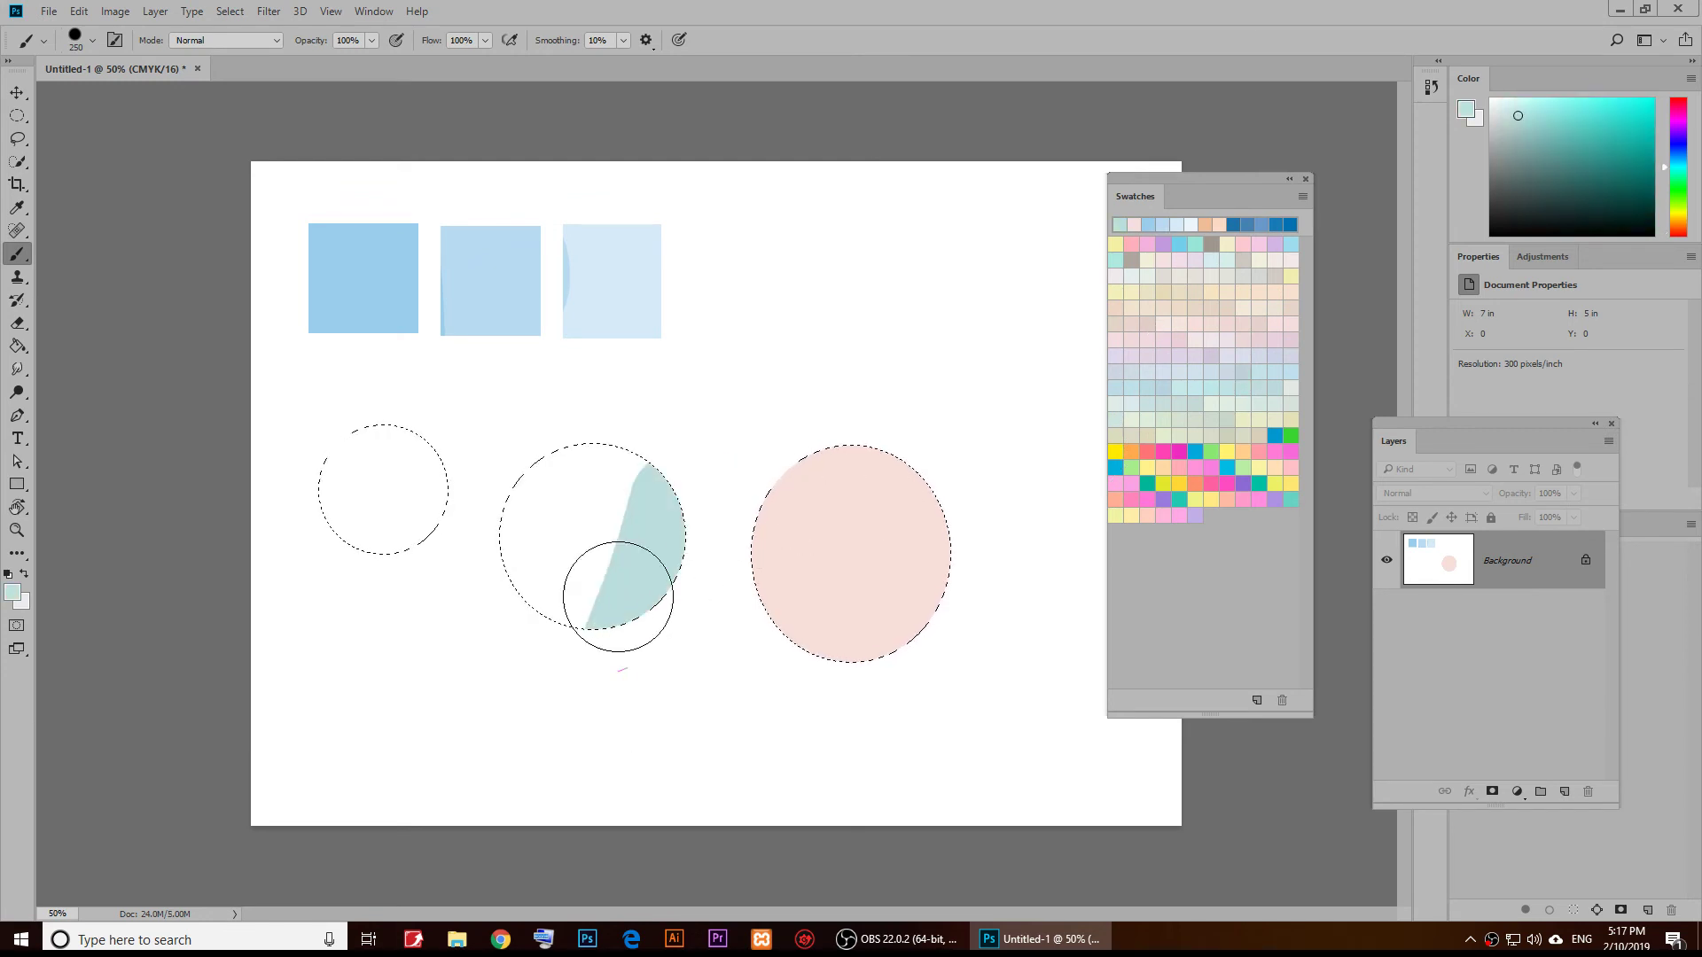
{"action": "left_click_drag", "start_coordinate": [618, 596], "coordinate": [554, 596]}
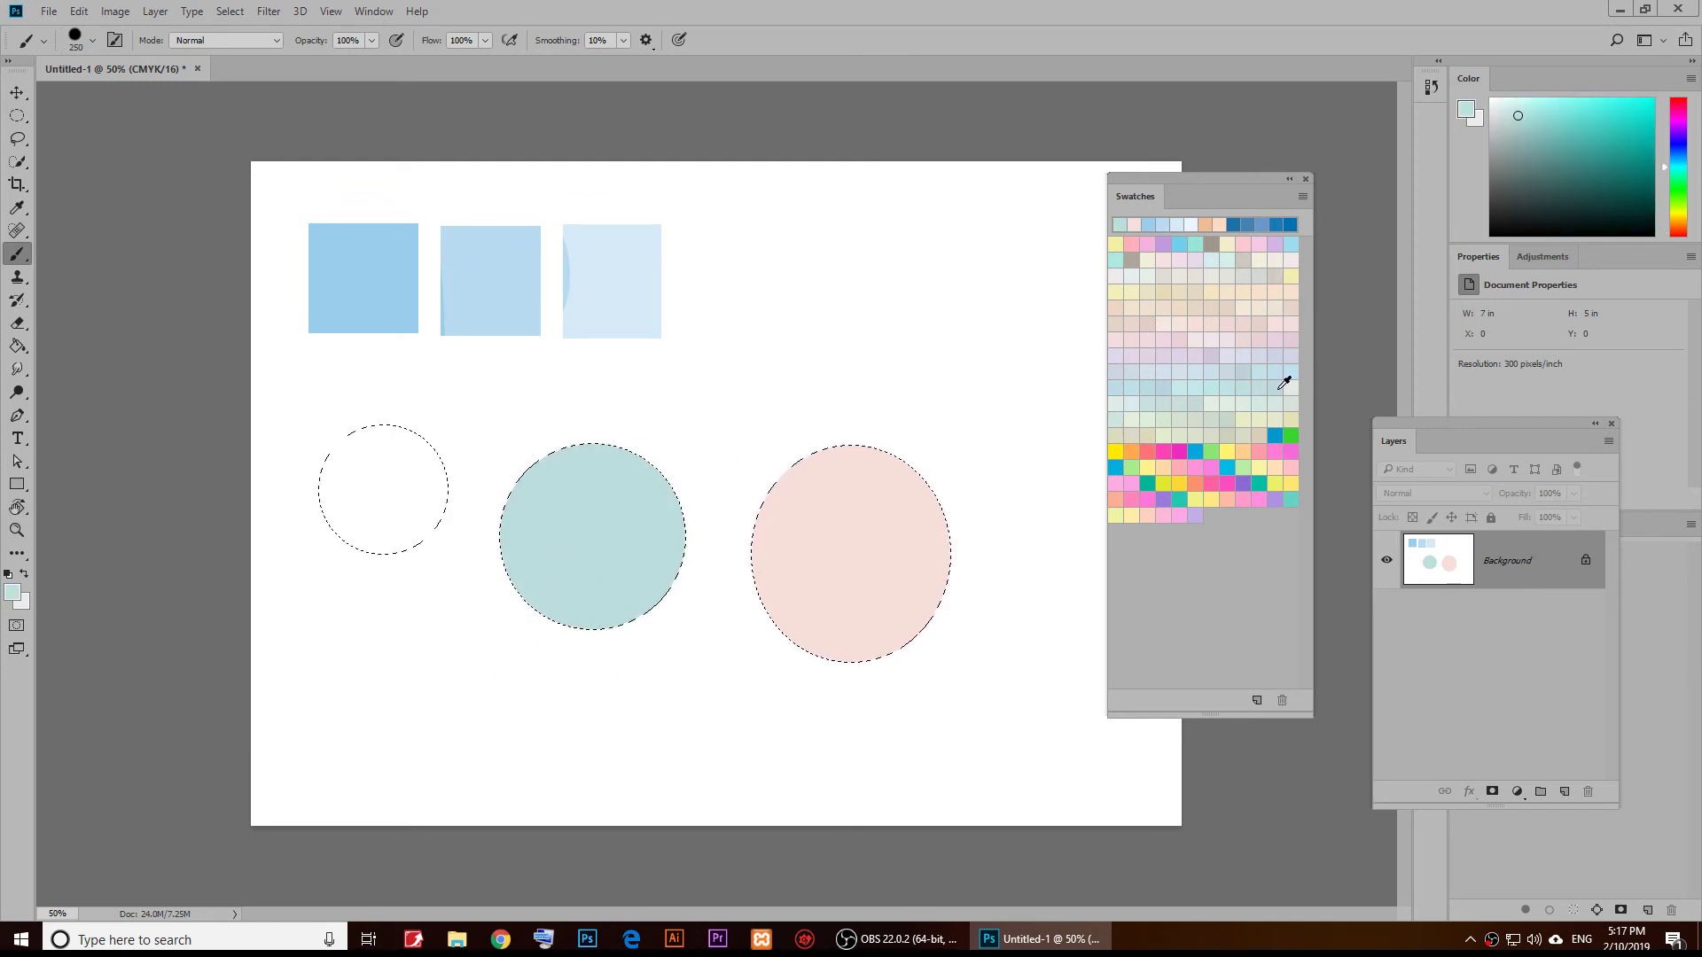
{"action": "left_click", "coordinate": [1207, 419]}
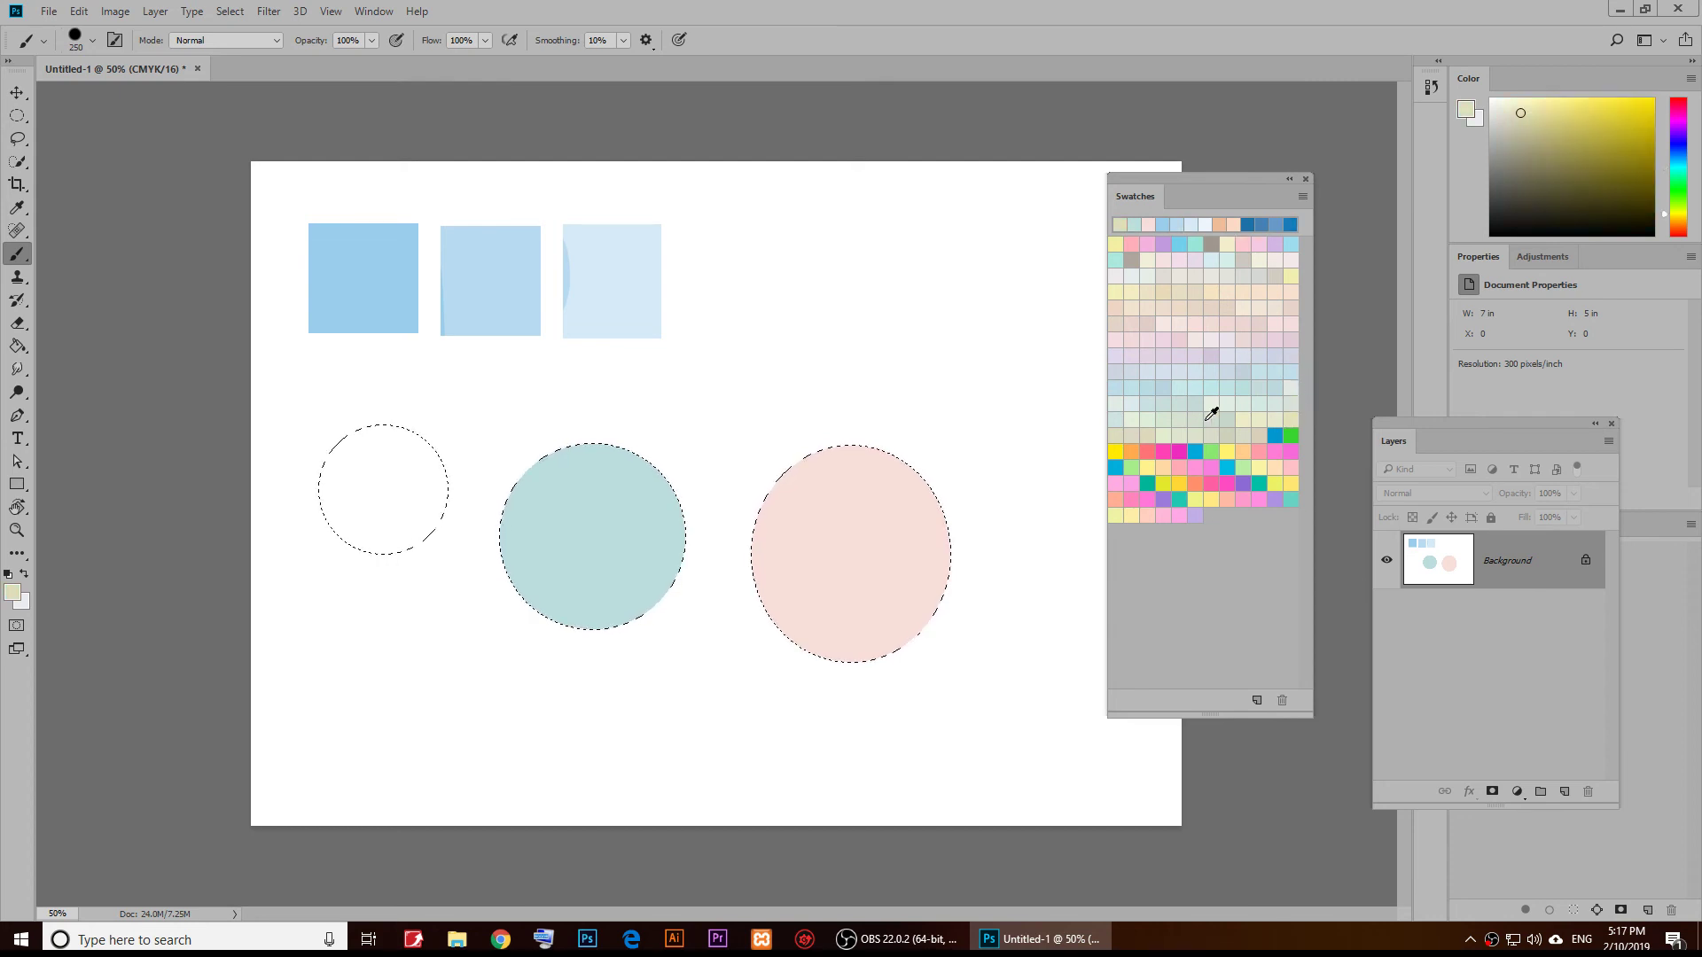
{"action": "mouse_move", "coordinate": [408, 559]}
{"action": "left_mouse_down"}
{"action": "mouse_move", "coordinate": [422, 471]}
{"action": "mouse_move", "coordinate": [329, 529]}
{"action": "mouse_move", "coordinate": [394, 460]}
{"action": "left_mouse_up"}
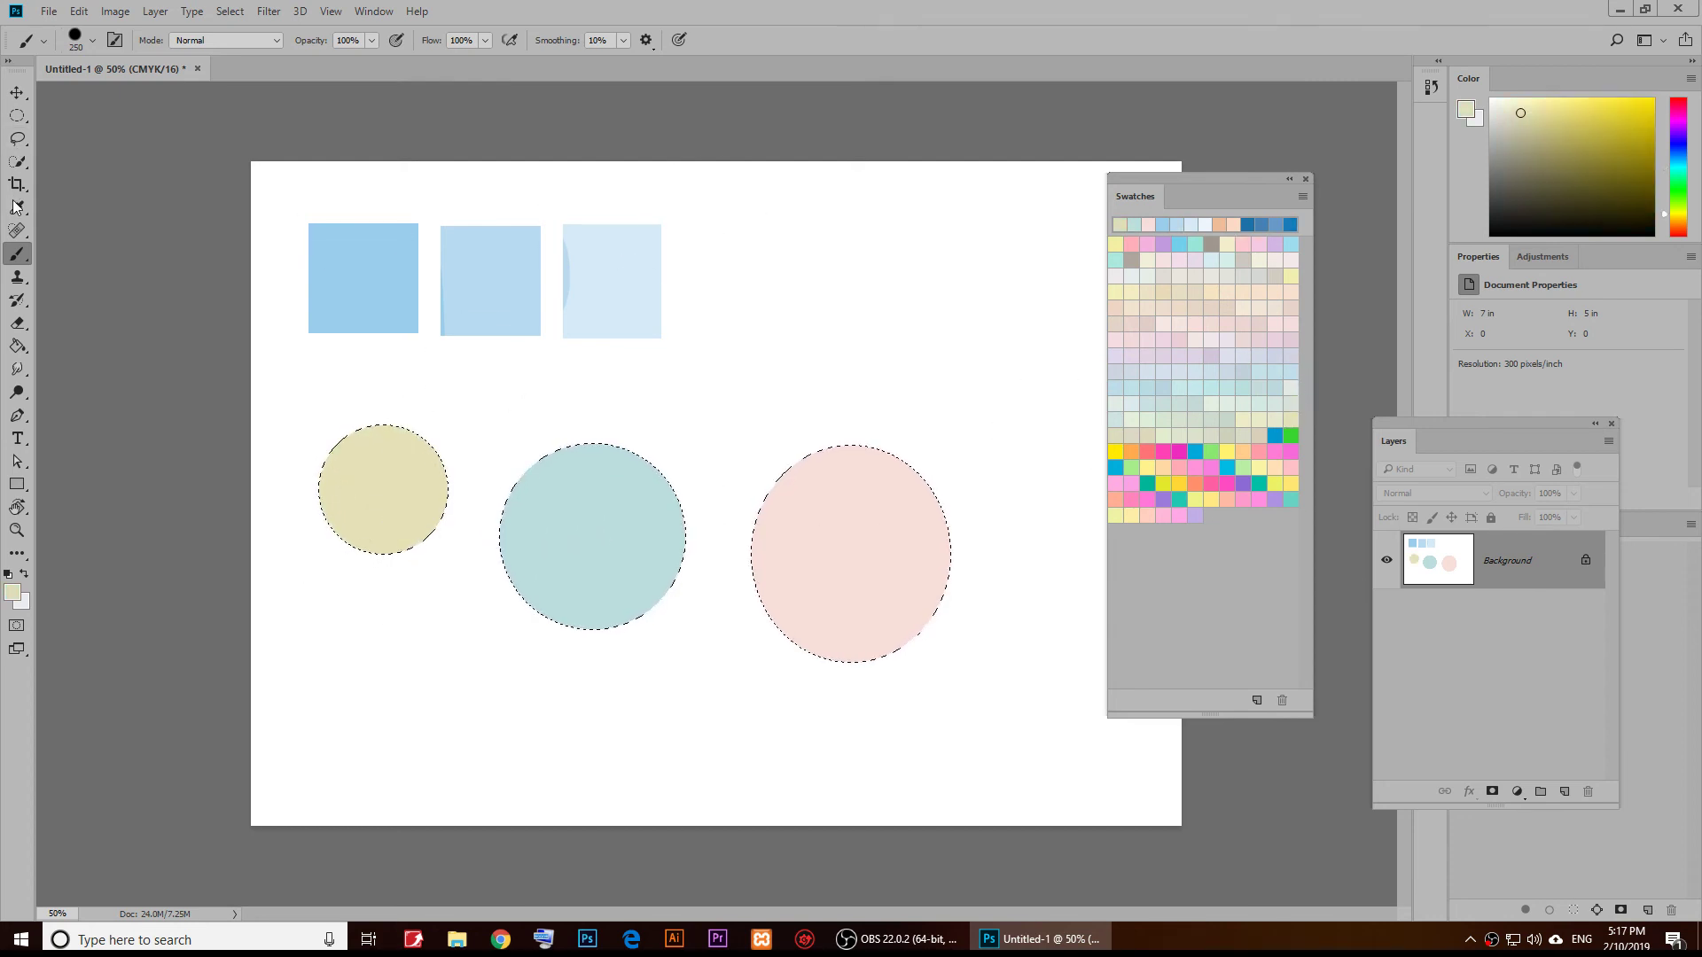
{"action": "left_click", "coordinate": [16, 138]}
{"action": "left_click", "coordinate": [793, 328]}
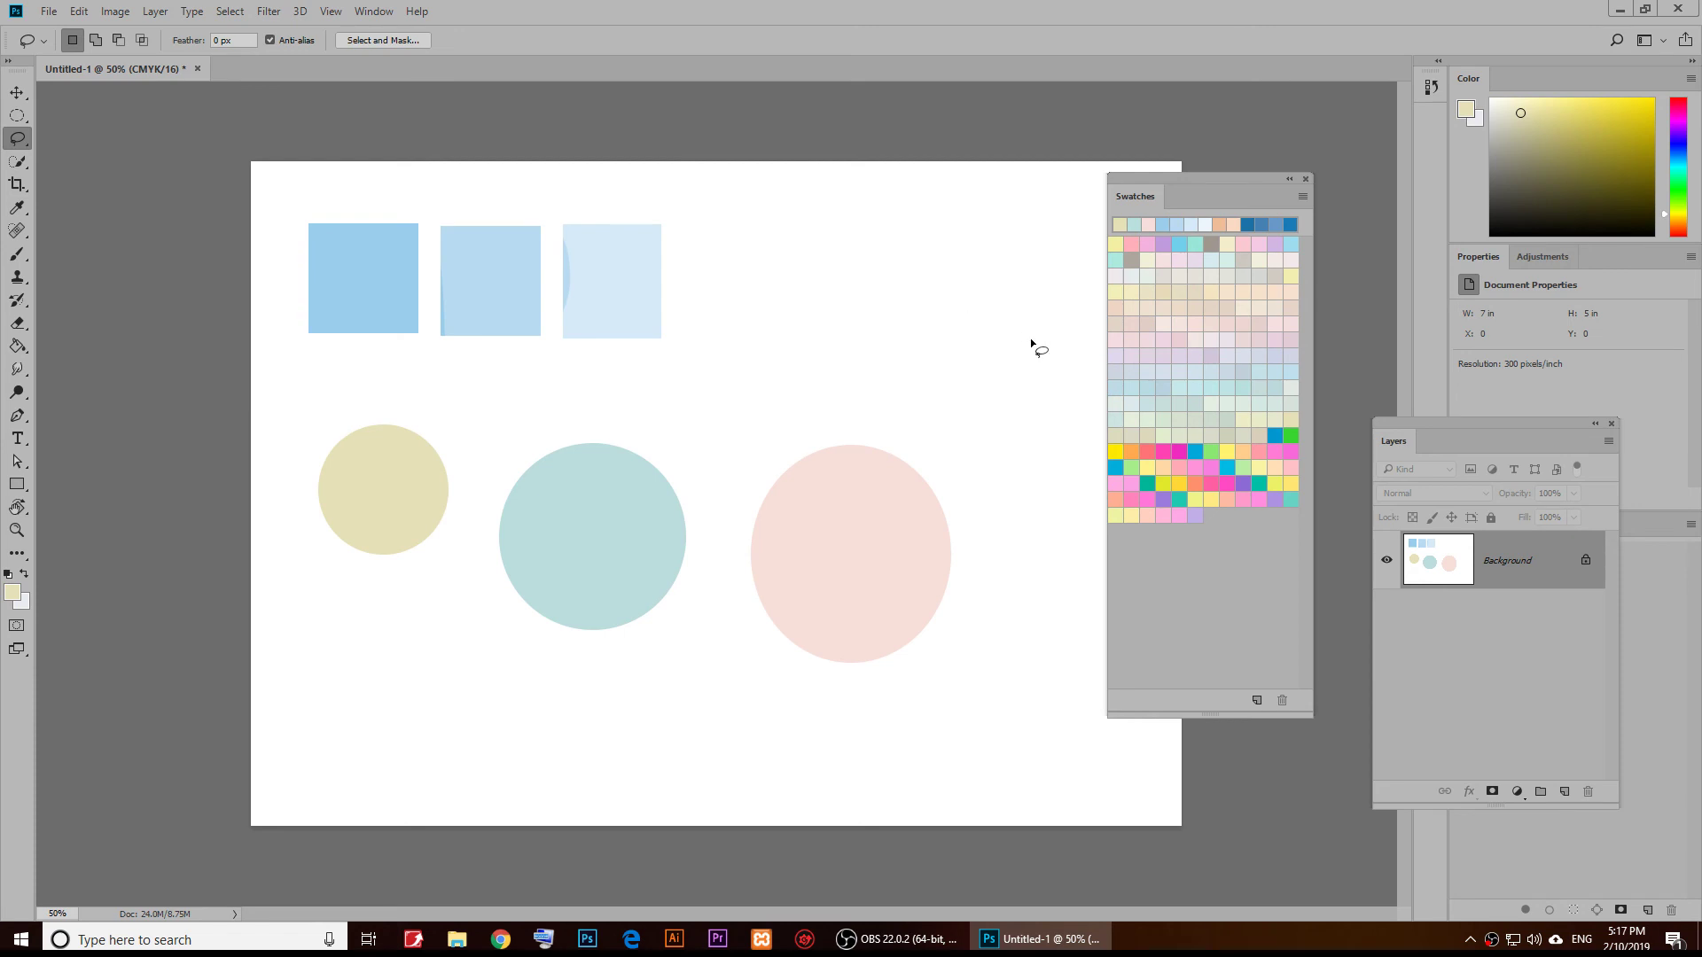